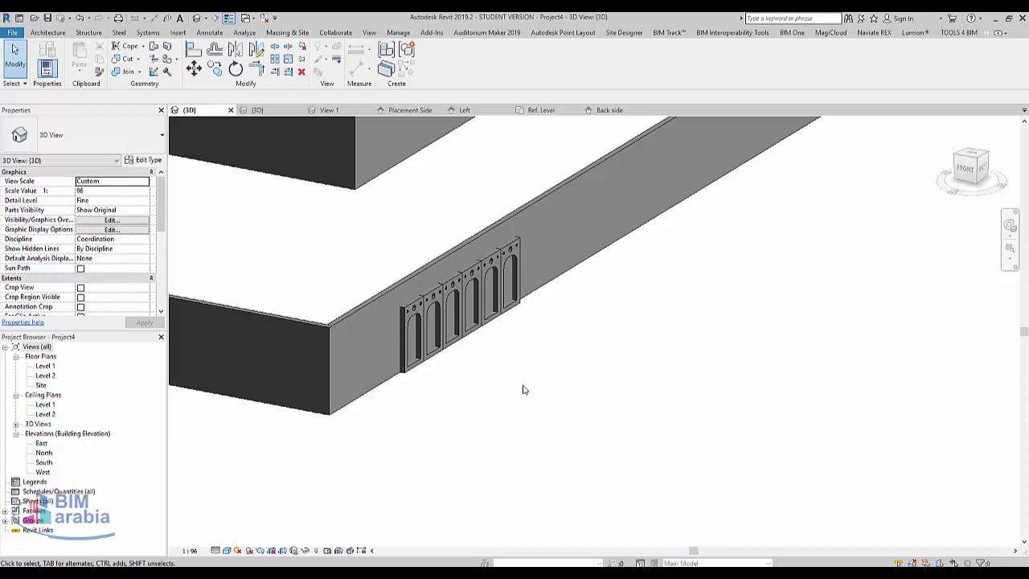
Step: Zoom out and pan the 3D view to show open ground beside the arched wall
scroll(333, 338, down, 3)
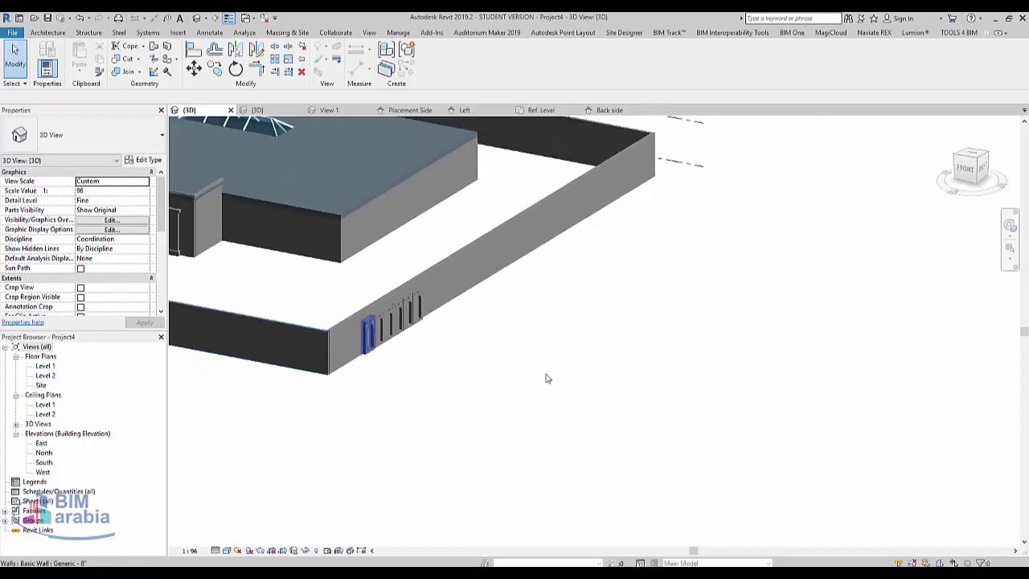
middle_drag(545, 377, 373, 342)
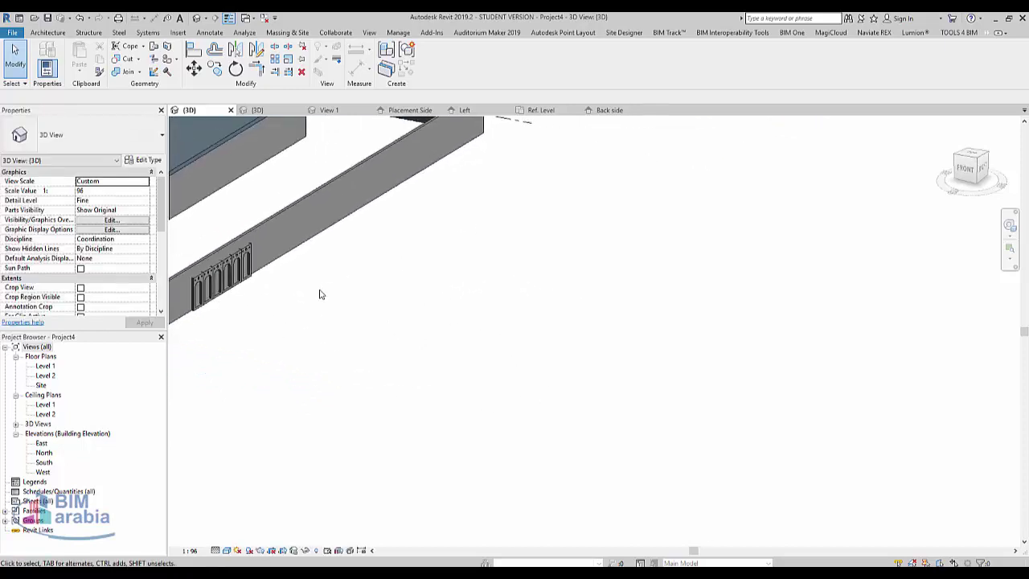
click(44, 33)
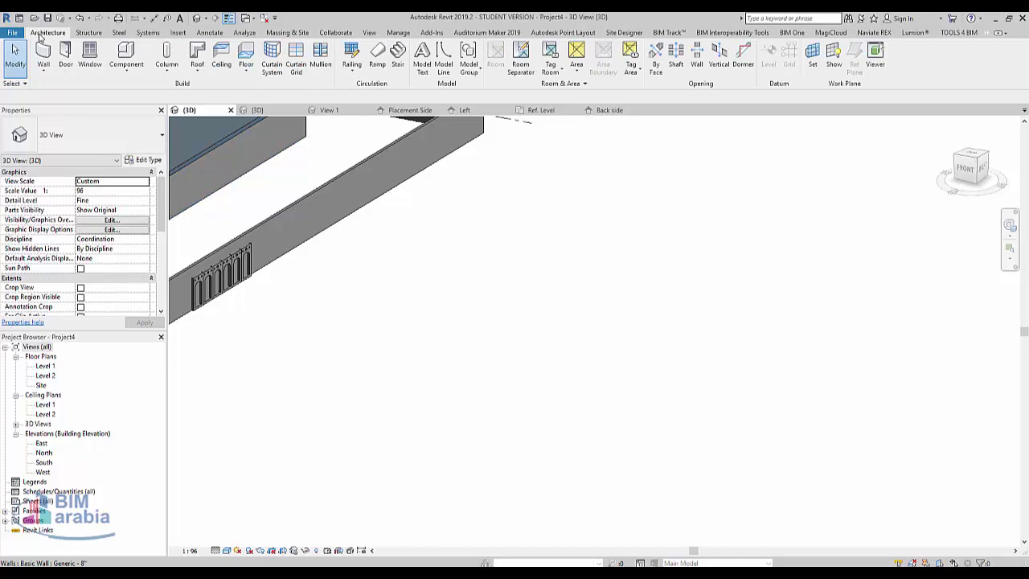
Step: Start a Model In-Place family in the Walls category, keeping the name 'Walls 1'
click(126, 73)
click(141, 114)
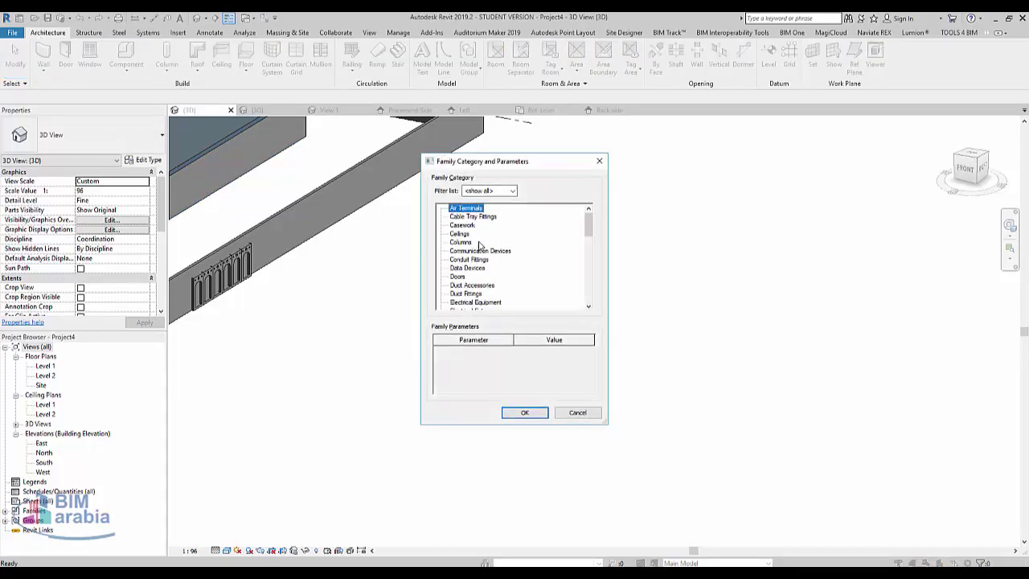
key(w)
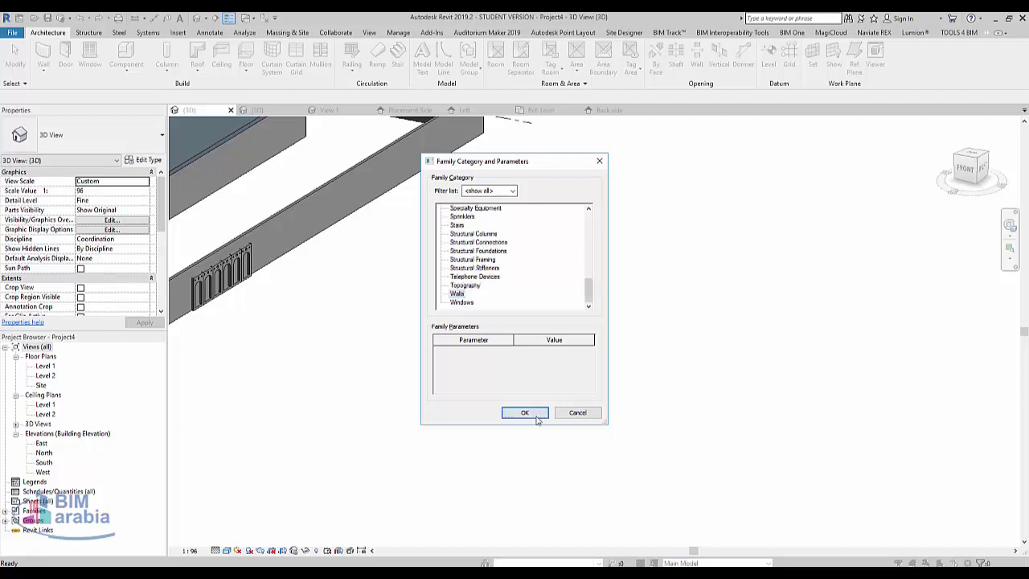
click(536, 415)
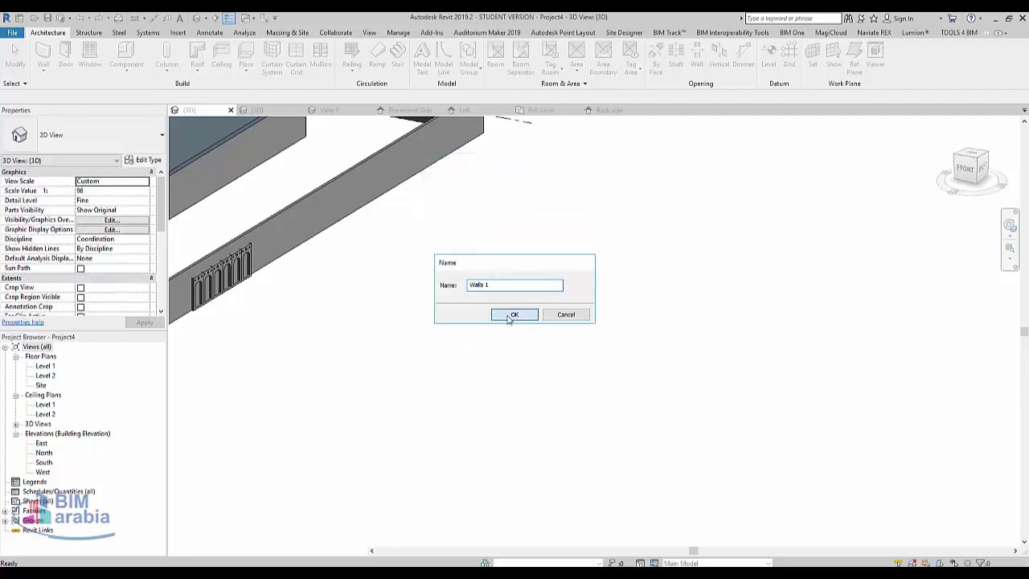
click(515, 315)
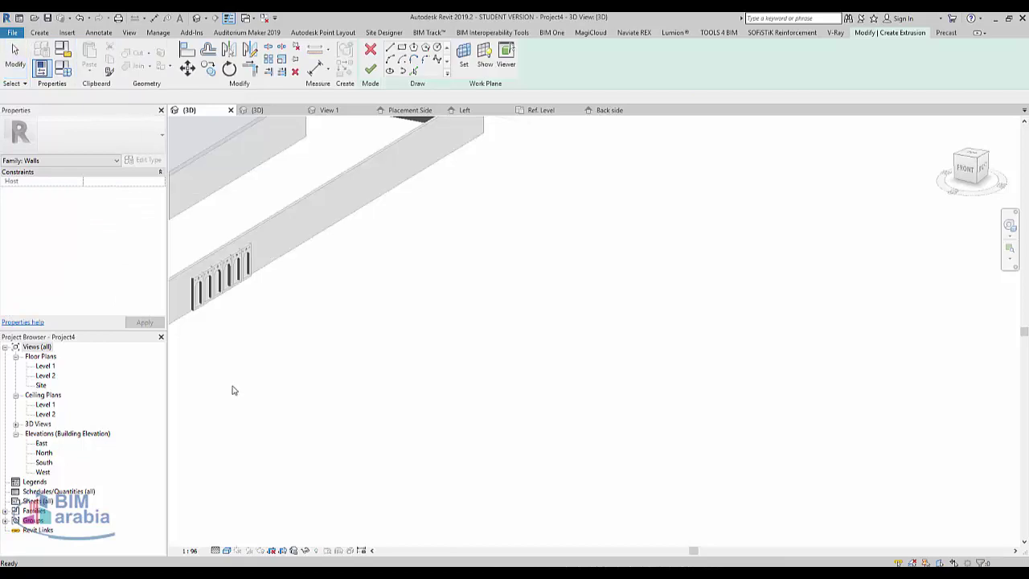
Step: Sketch a long rectangular footprint beside the arched wall and finish it as a solid extrusion
click(402, 48)
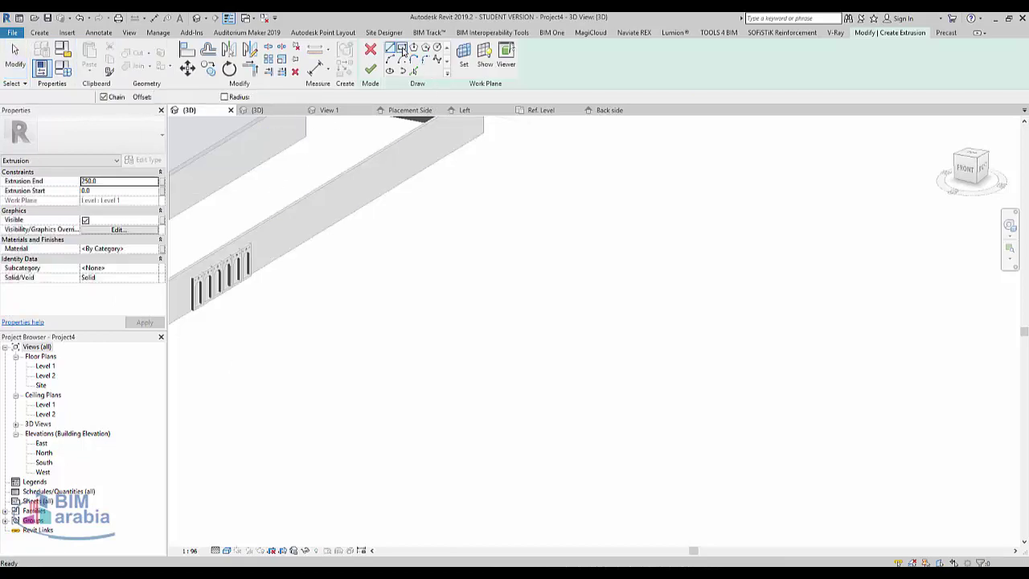
click(217, 394)
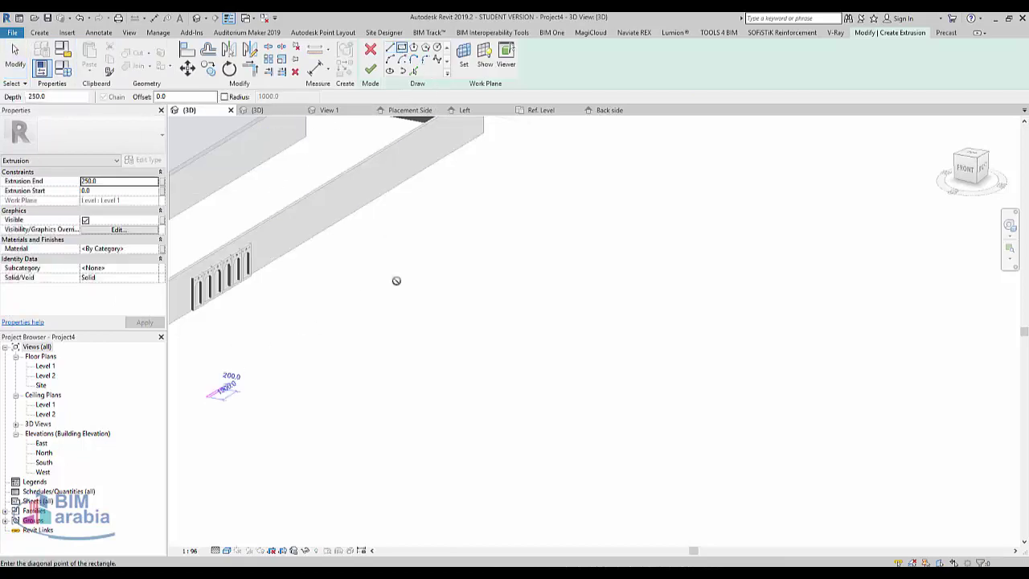
click(589, 167)
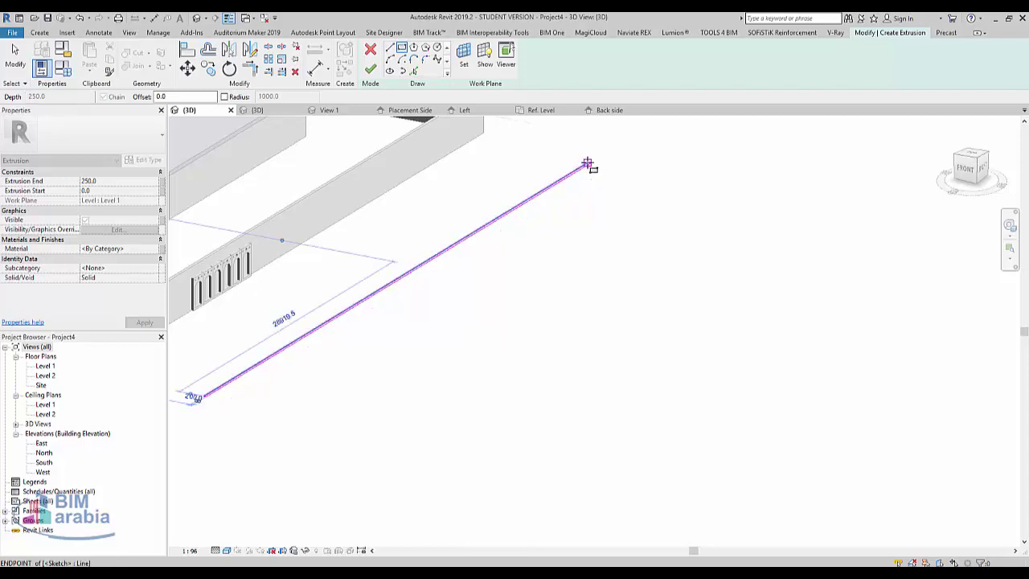
click(370, 70)
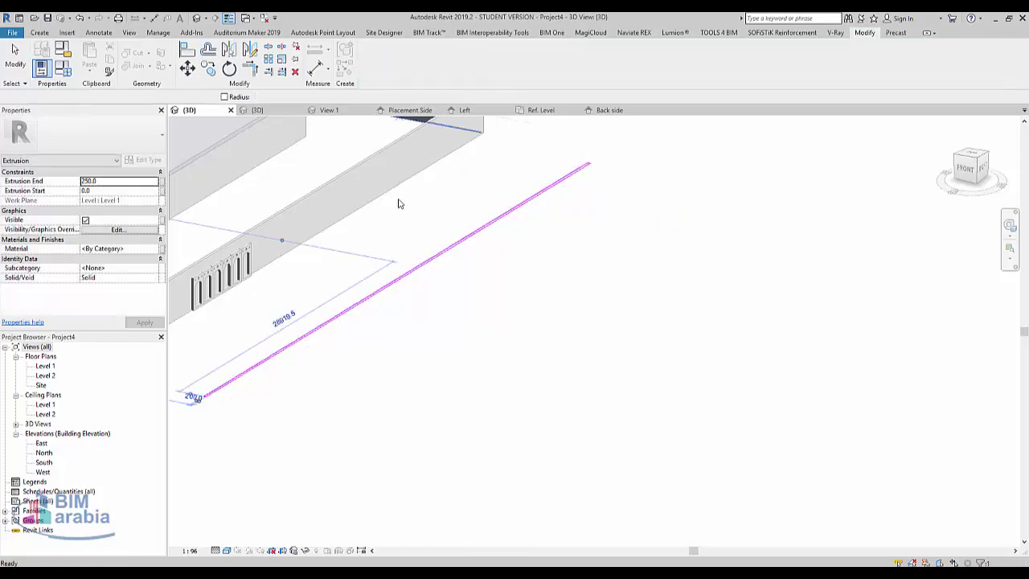
Step: Drag the extrusion's top shape handle upward to make the new wall taller
click(397, 275)
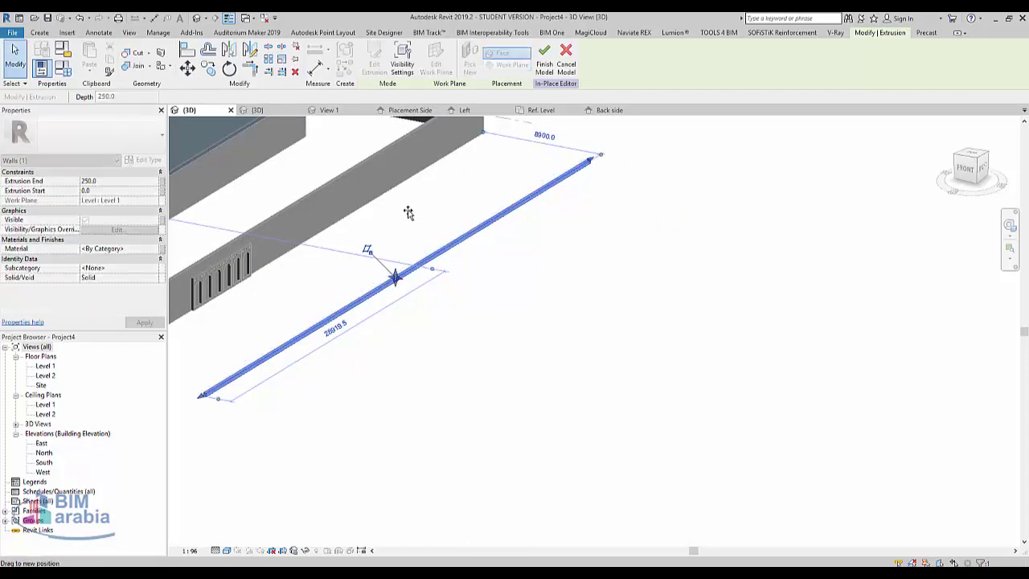
scroll(397, 275, up, 3)
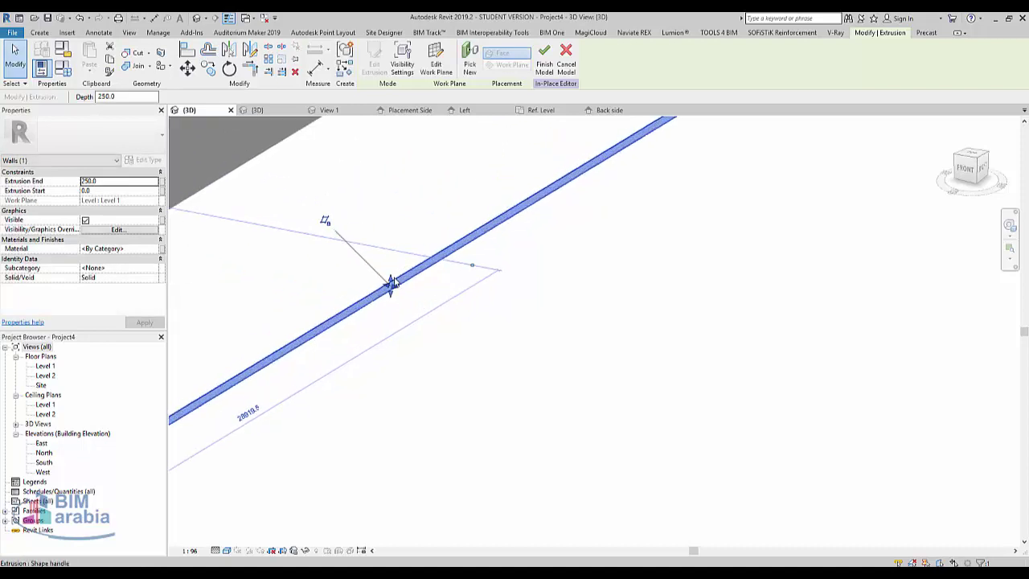
drag(391, 285, 429, 218)
scroll(482, 305, down, 2)
click(528, 356)
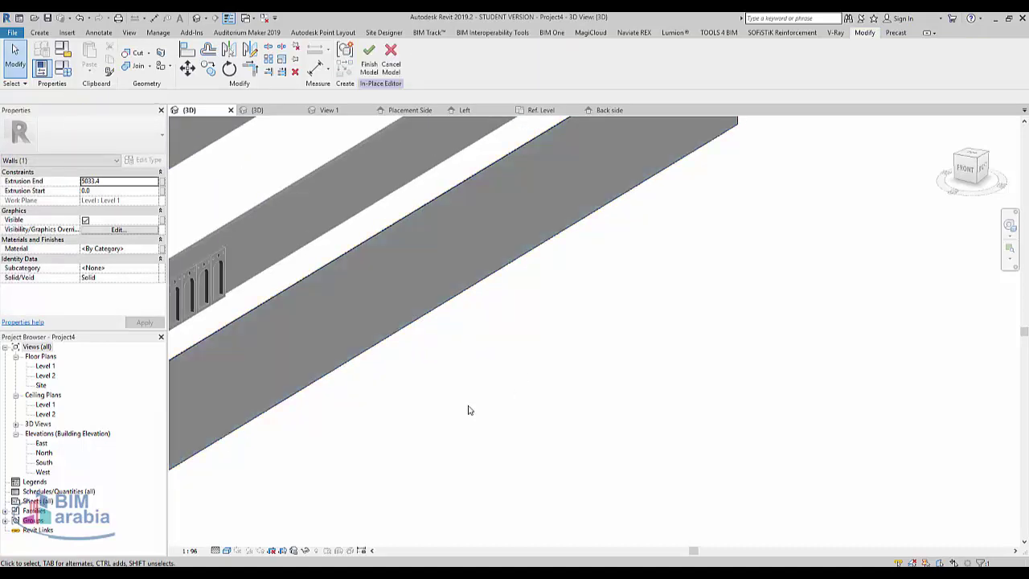
scroll(469, 409, down, 2)
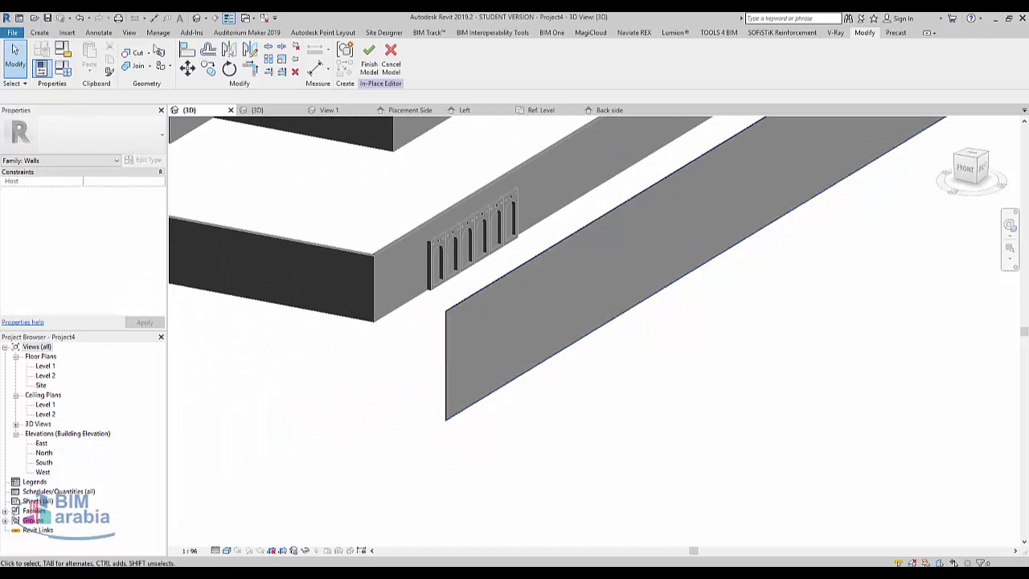
Step: Start a Void Blend from the Create tab's Void Forms list
click(37, 34)
click(206, 69)
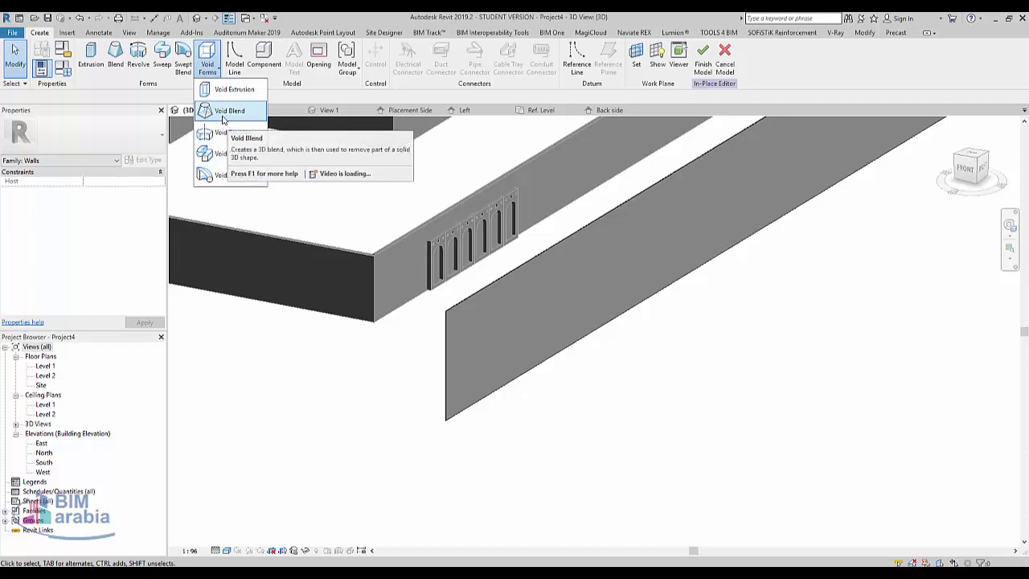
click(224, 112)
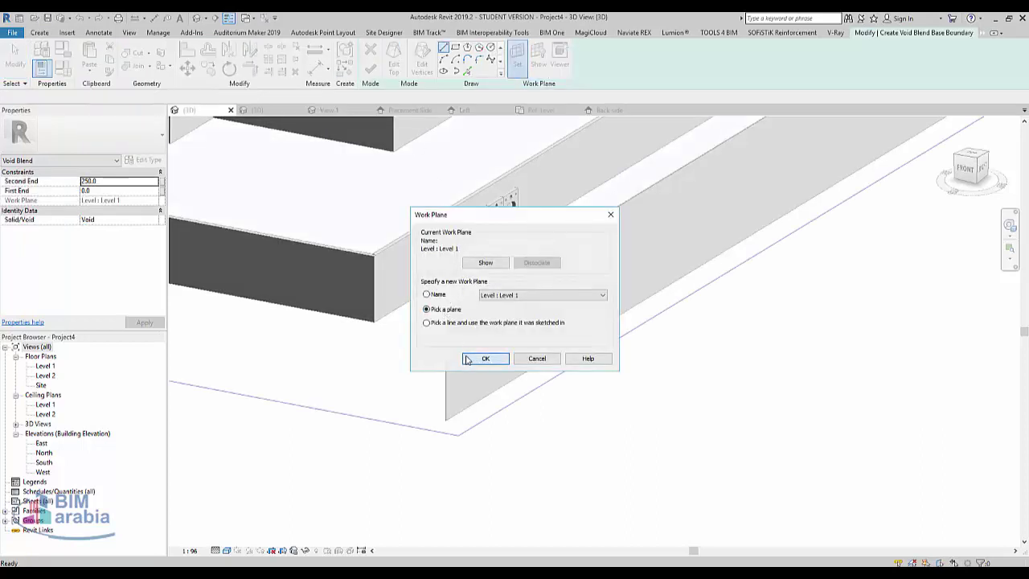
Step: Set the sketch work plane on the new wall's face and choose the Rectangle draw tool
click(467, 359)
click(556, 292)
scroll(618, 257, up, 3)
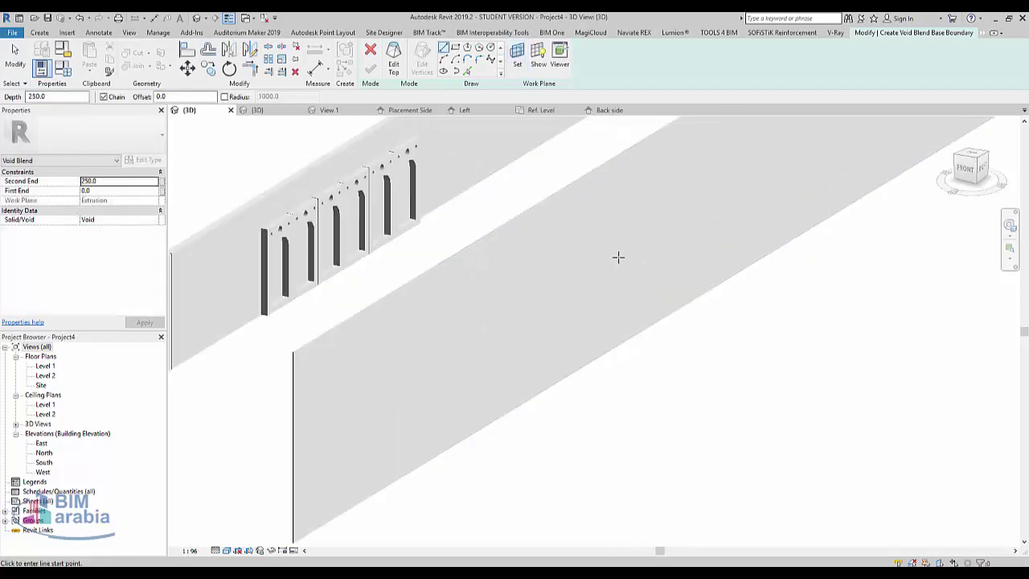
click(537, 60)
click(530, 66)
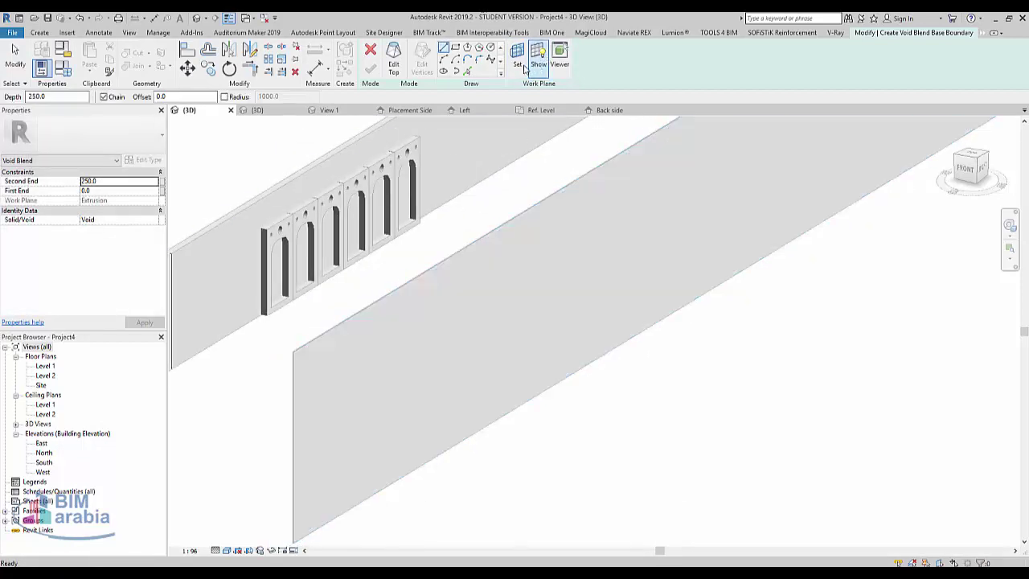
click(443, 48)
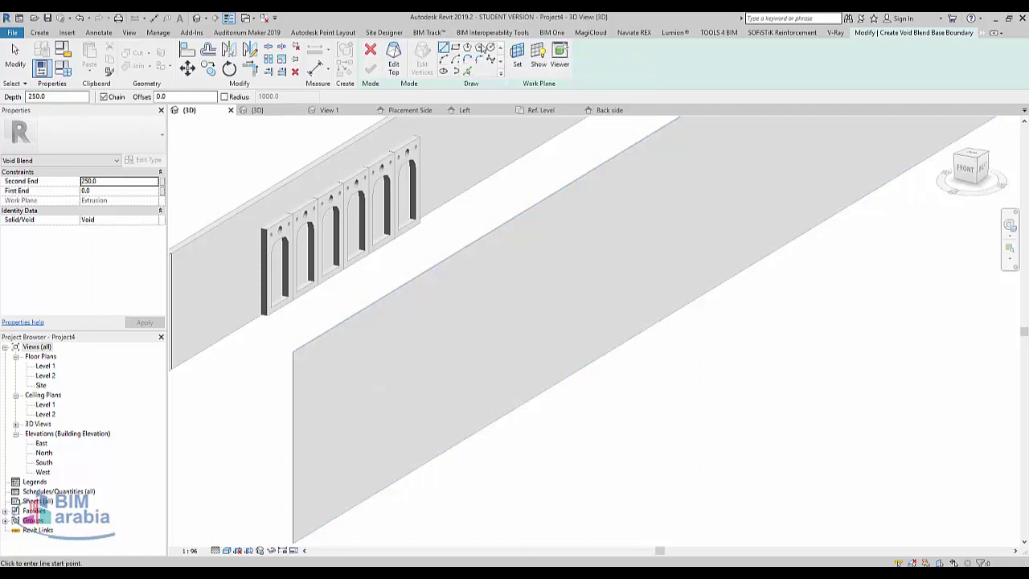
click(455, 49)
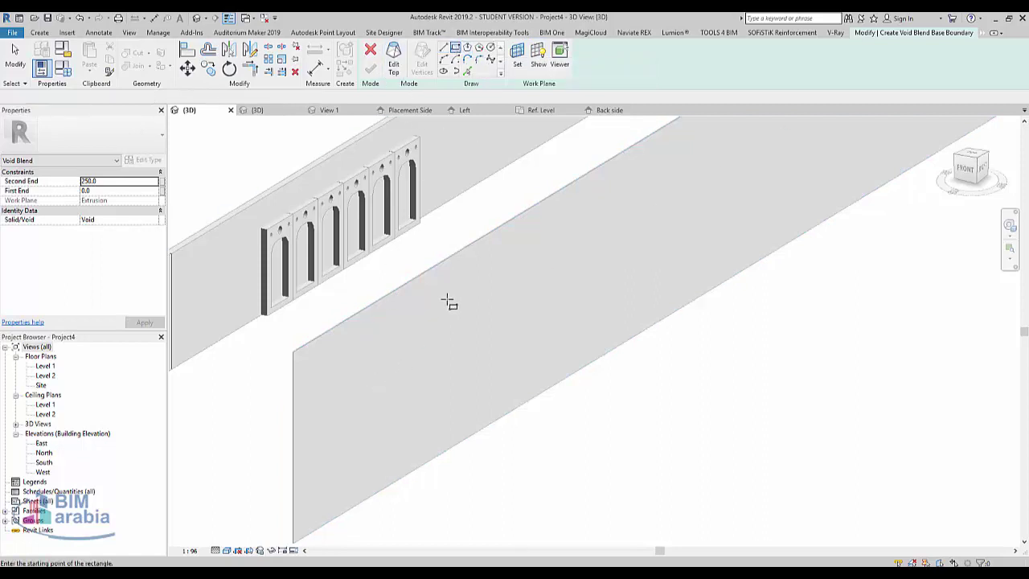
Step: Draw the 400 × 2100 base rectangle on the wall face, then edit the top boundary in Right view
click(340, 397)
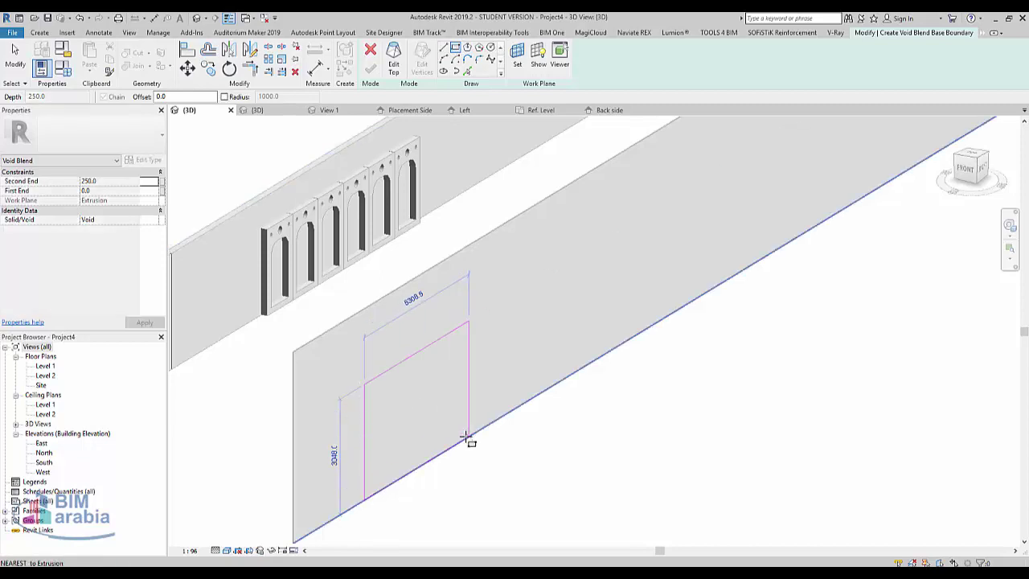
click(373, 458)
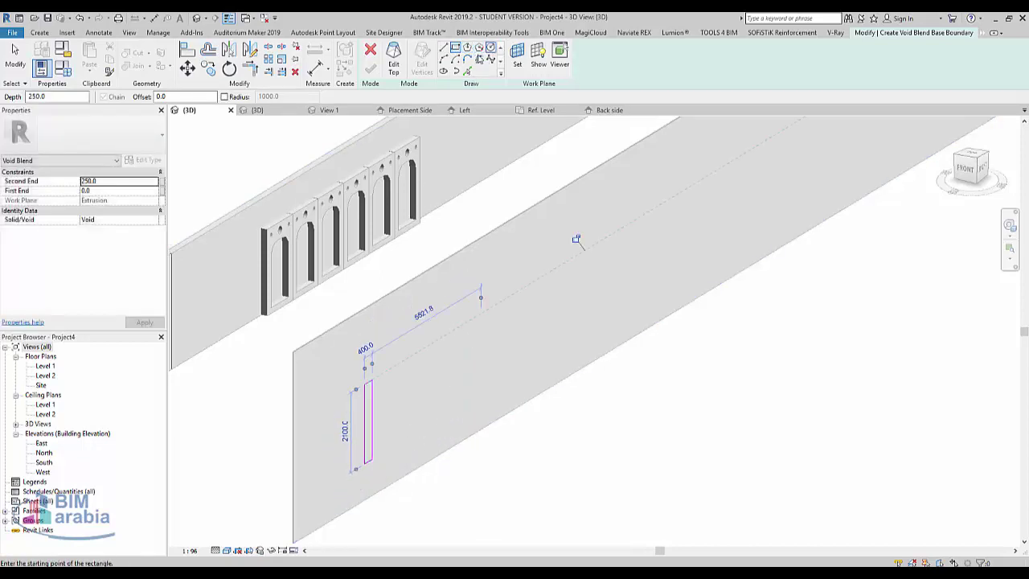
click(392, 59)
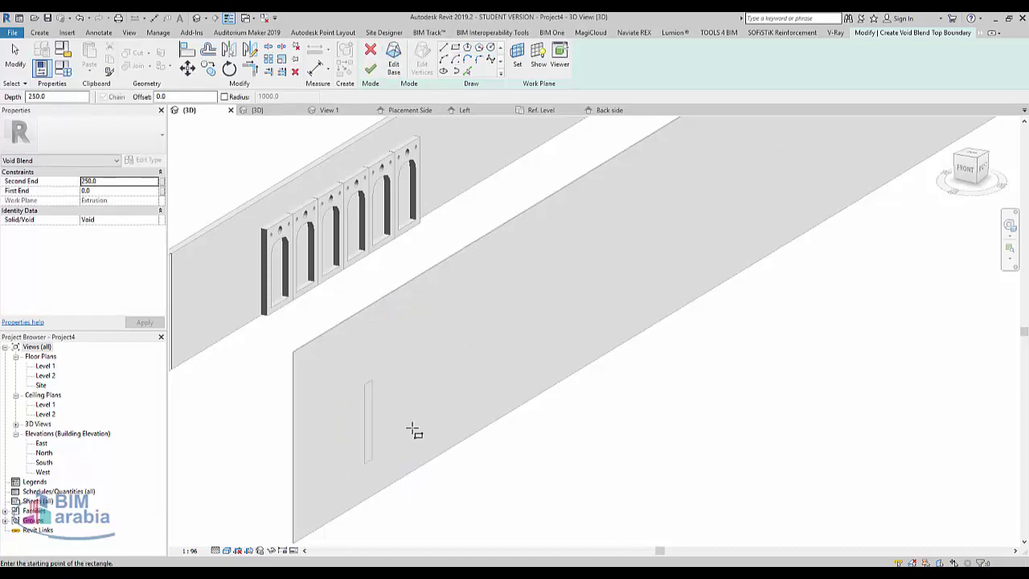
click(983, 170)
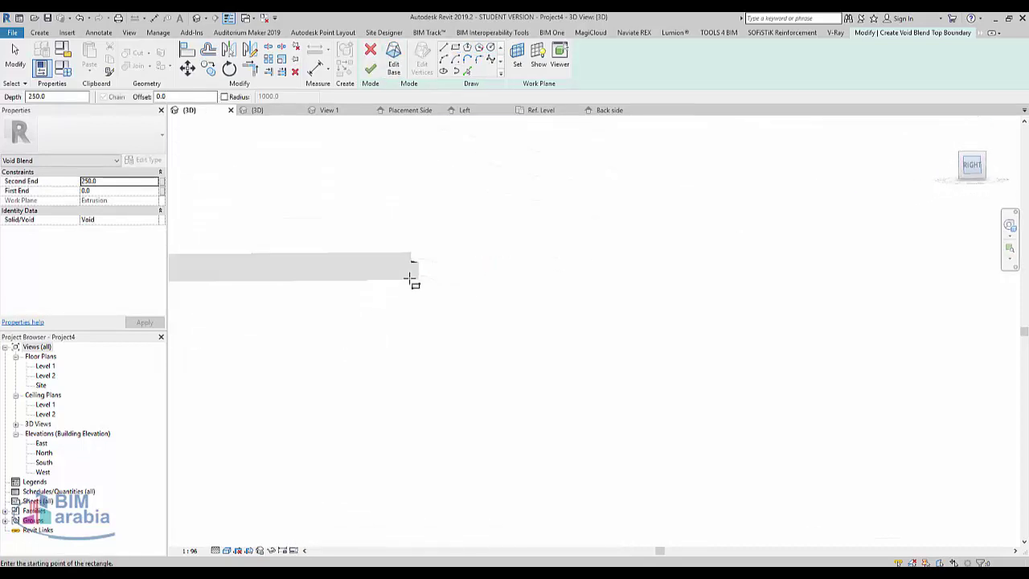
Step: Draw the top boundary as a 600 × 2300 rectangle offset 100 around the base outline
scroll(282, 320, up, 3)
scroll(496, 351, up, 3)
scroll(576, 349, up, 3)
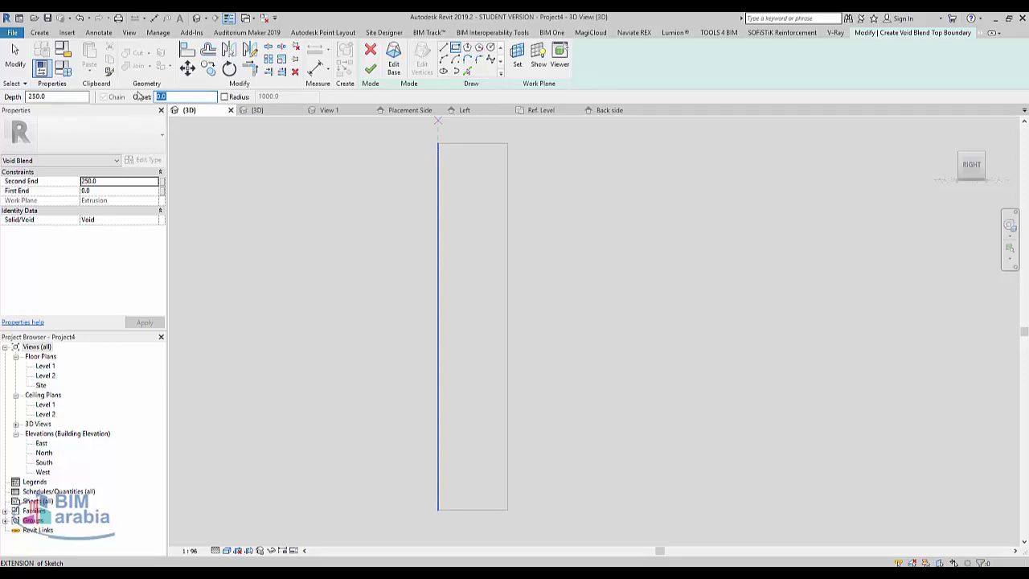
text(10)
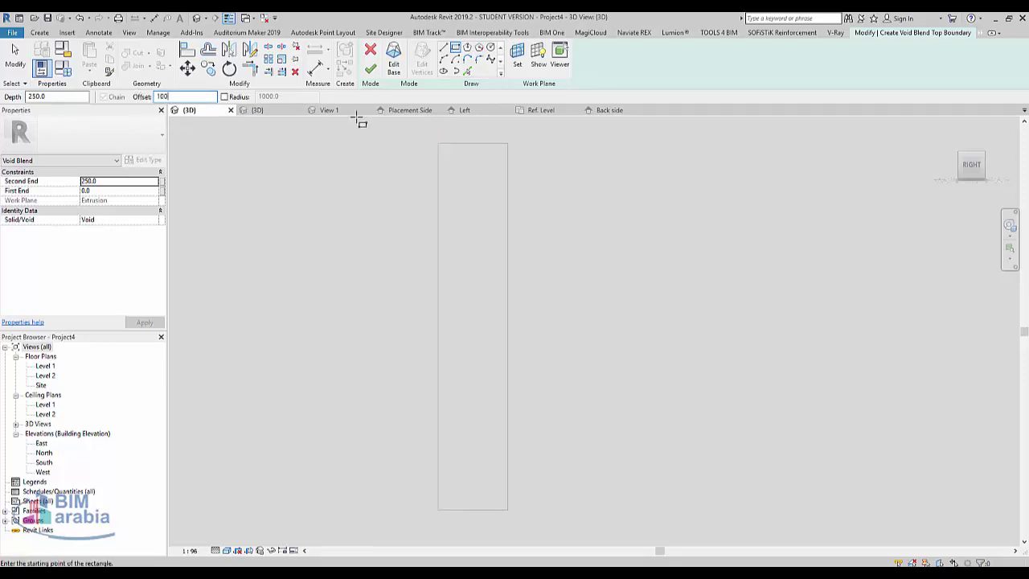
click(438, 144)
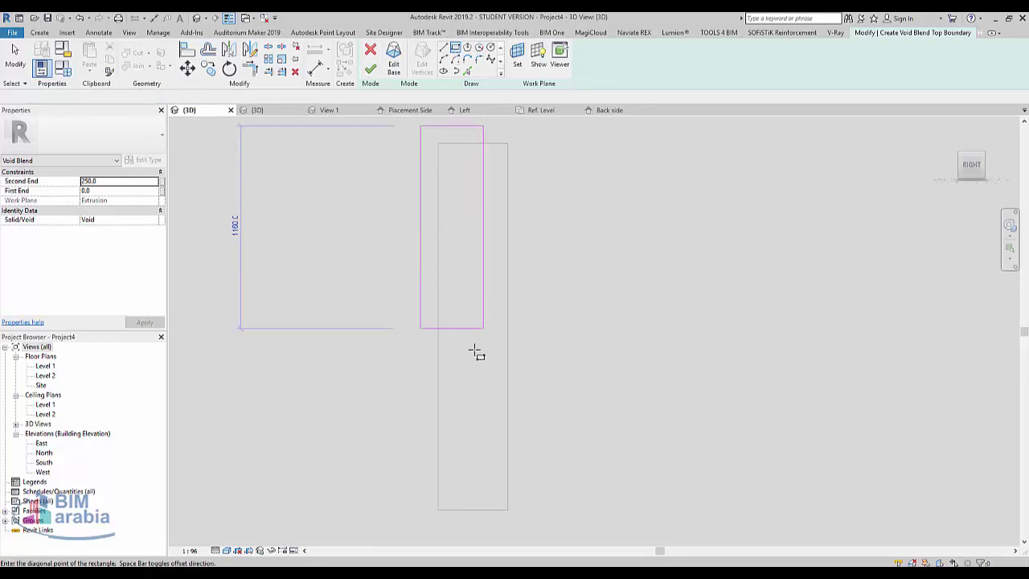
click(500, 465)
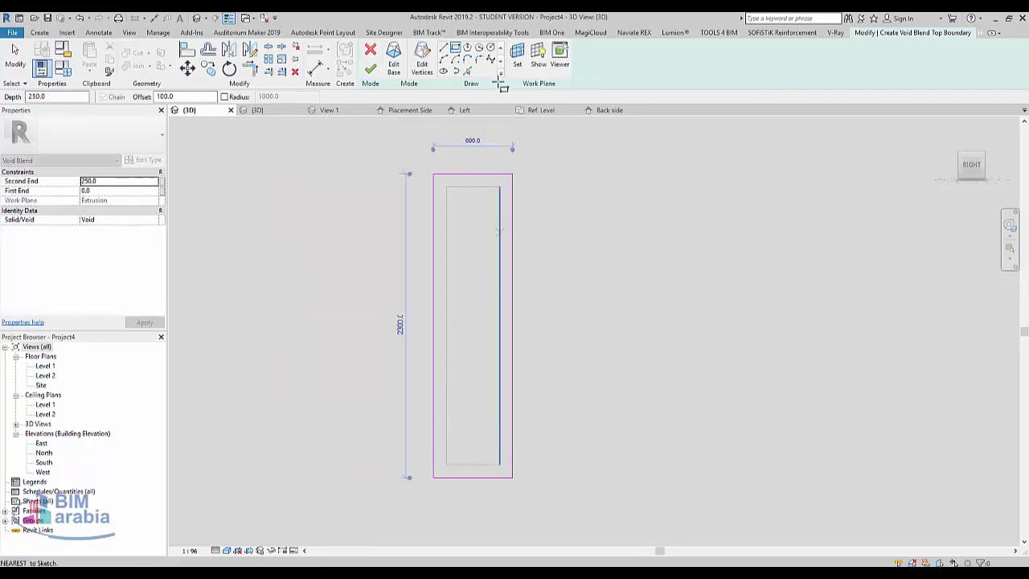
click(477, 61)
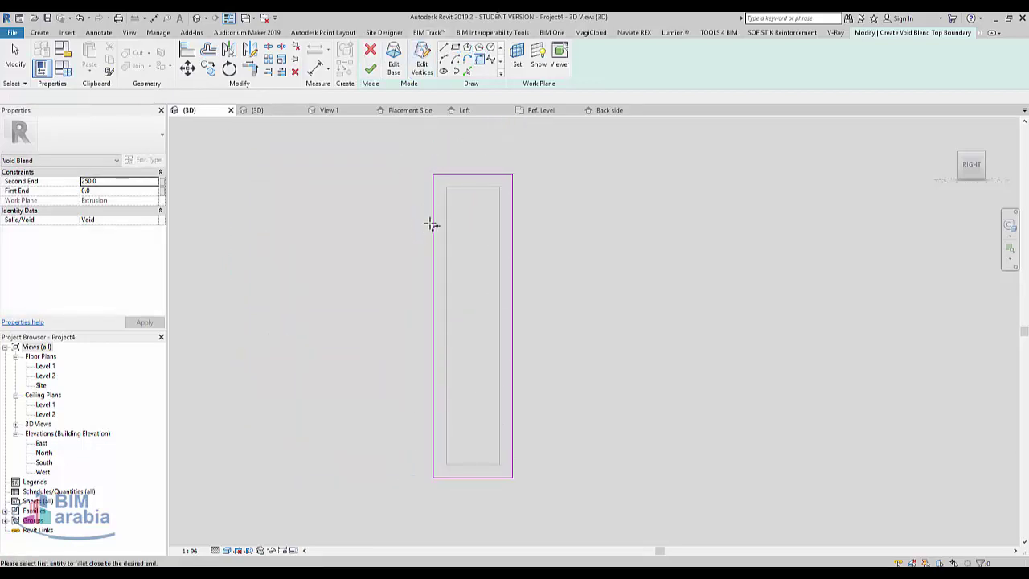
Step: Fillet the top-left and top-right corners of the top boundary into a semicircular top
click(432, 224)
click(448, 175)
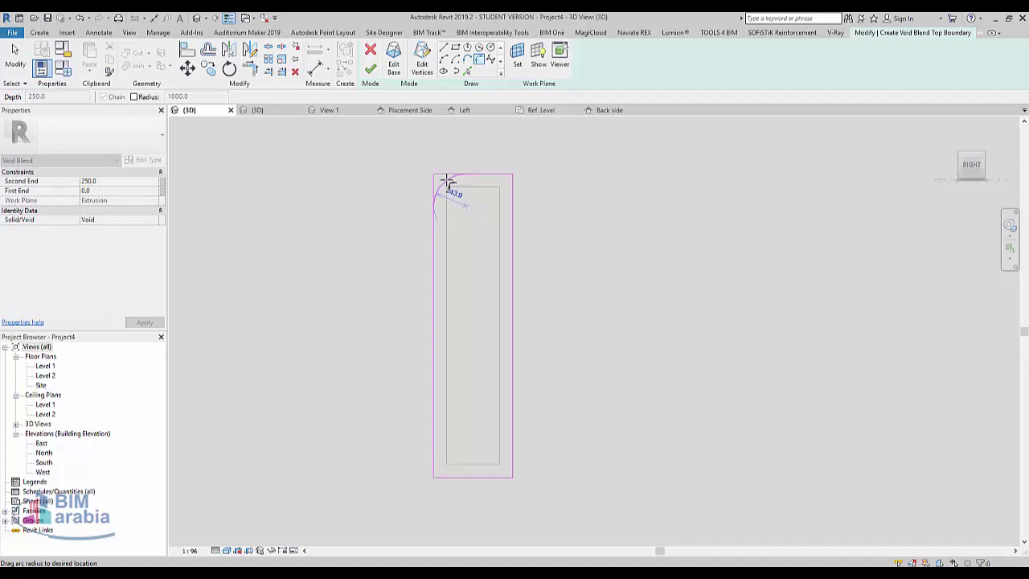
click(447, 182)
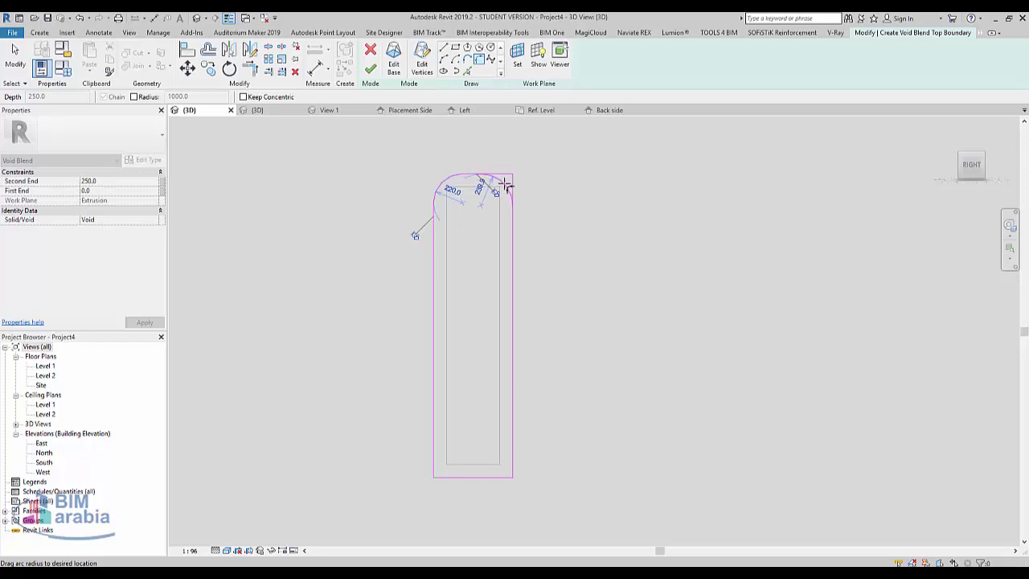
click(507, 187)
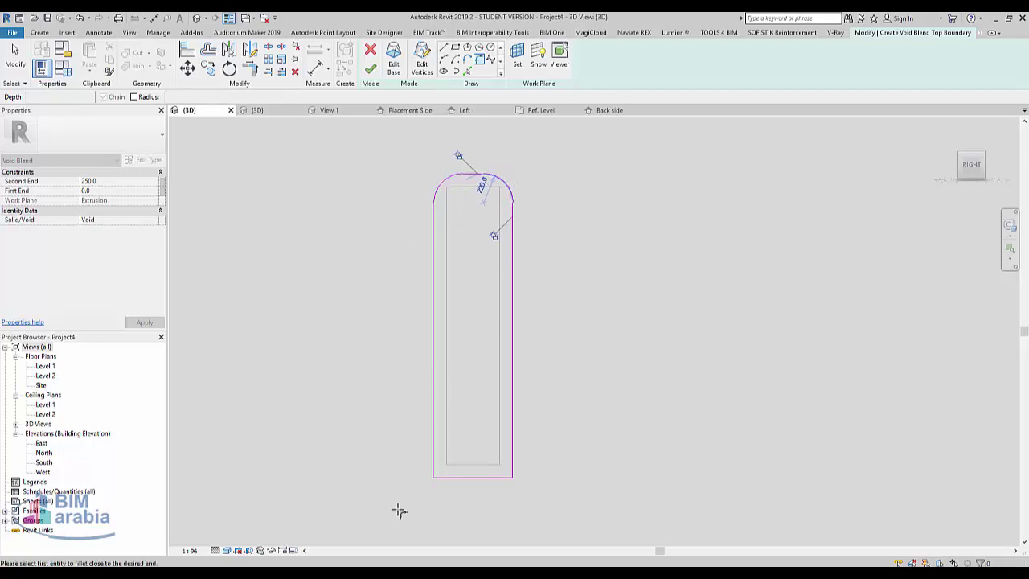
Step: Fillet the bottom-left and bottom-right corners to complete the rounded slot outline
click(454, 477)
click(435, 466)
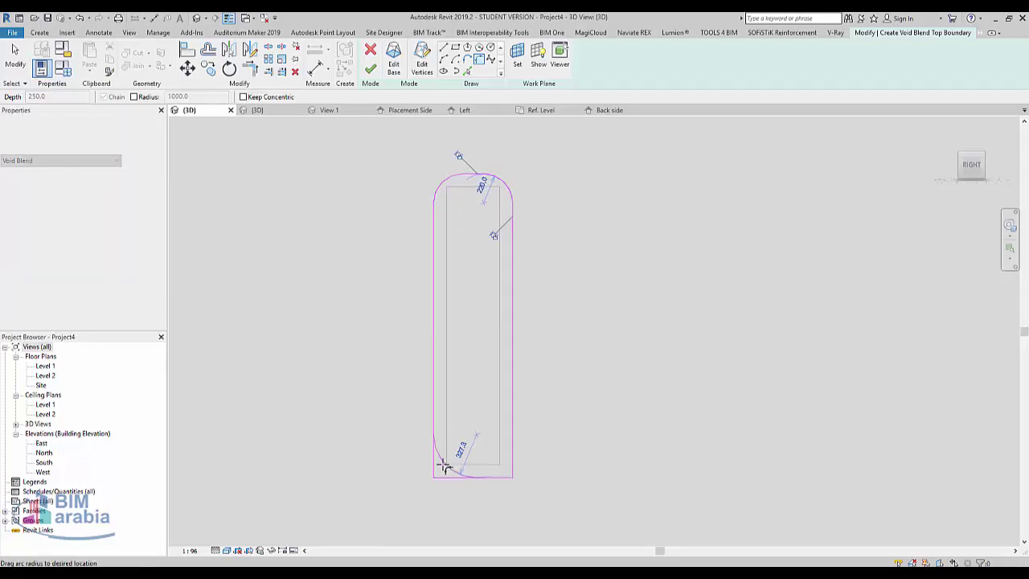
click(443, 468)
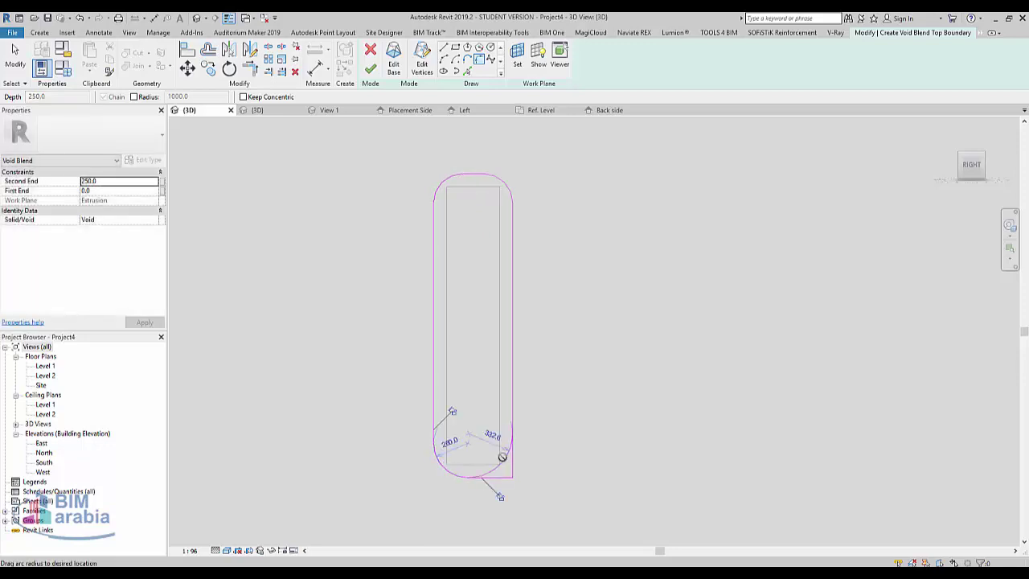
click(511, 459)
click(504, 476)
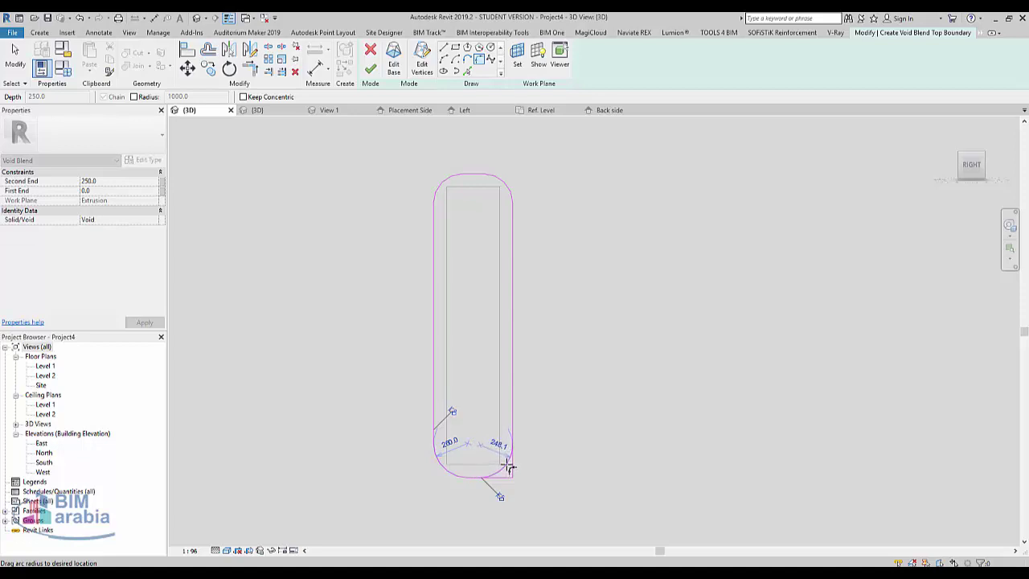
click(508, 464)
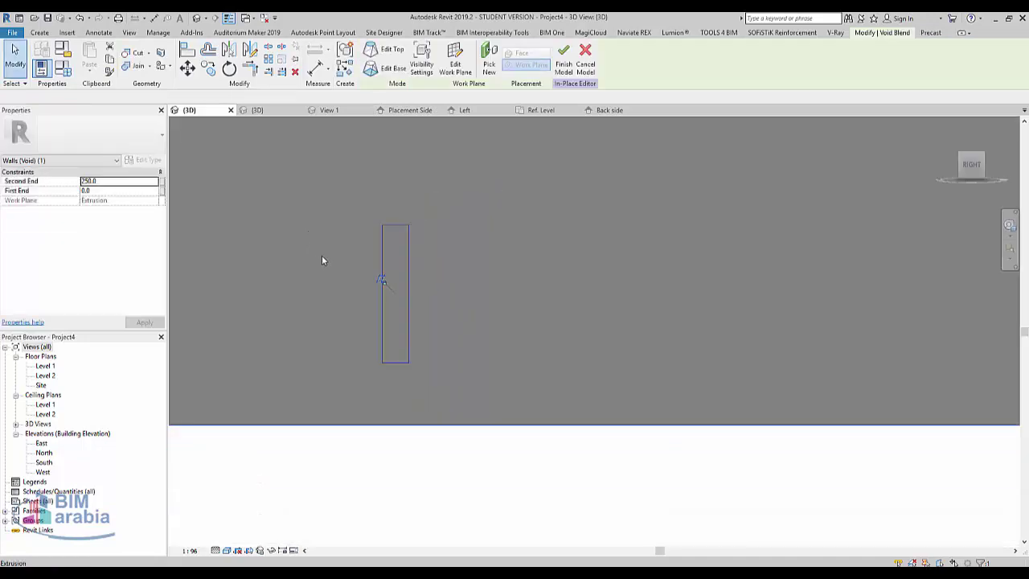
Step: Orbit around the finished void blend to inspect the slot cut through the wall
shift+middle_drag(365, 203, 321, 243)
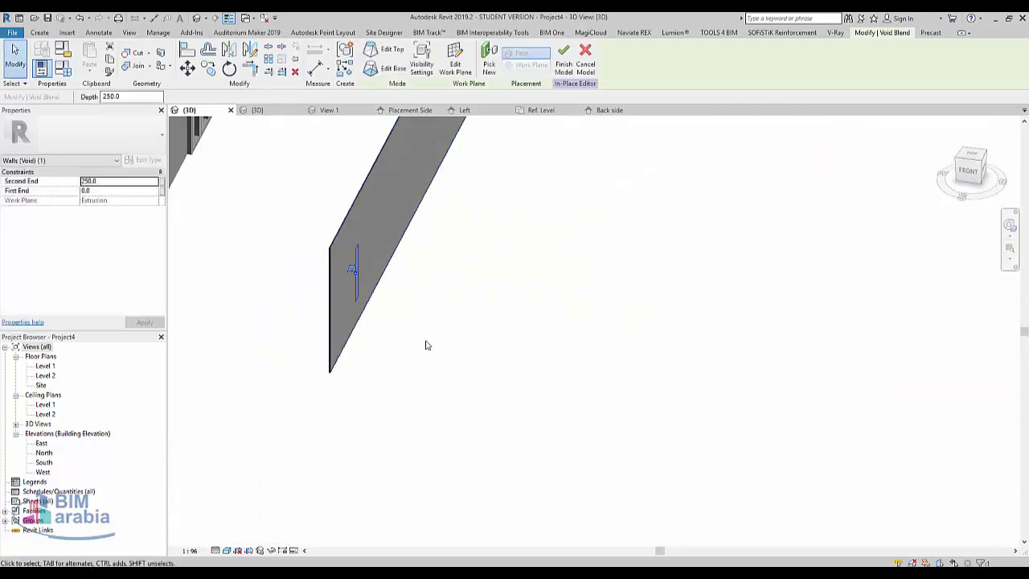
scroll(333, 192, up, 5)
scroll(332, 192, up, 1)
scroll(491, 313, down, 2)
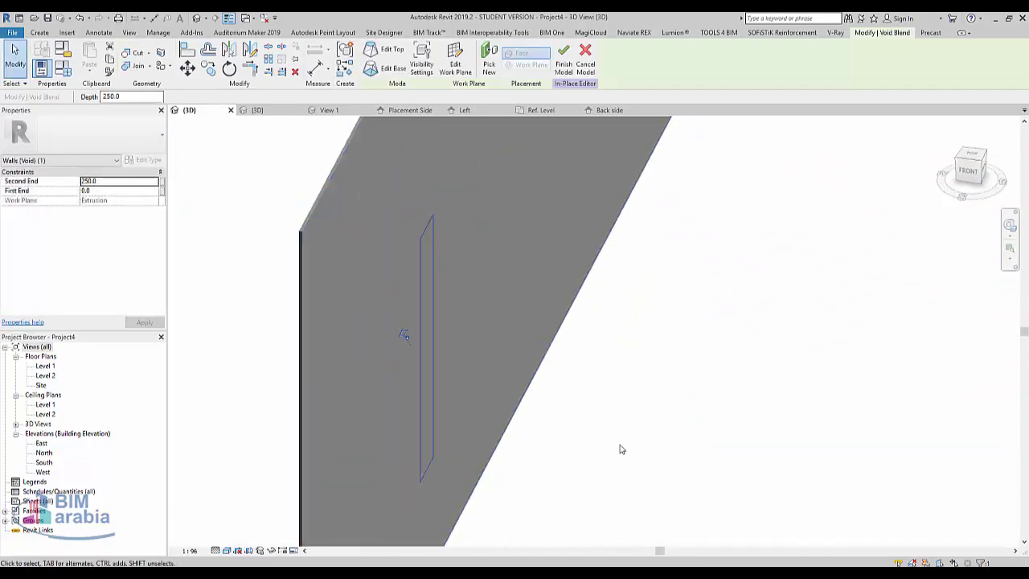
key(Escape)
mouse_move(426, 274)
shift+middle_down()
mouse_move(446, 289)
mouse_move(470, 352)
mouse_move(351, 324)
mouse_move(413, 267)
shift+middle_up()
Step: Change the void blend's Second End from 250 to 100, then view the slot from the front
click(422, 295)
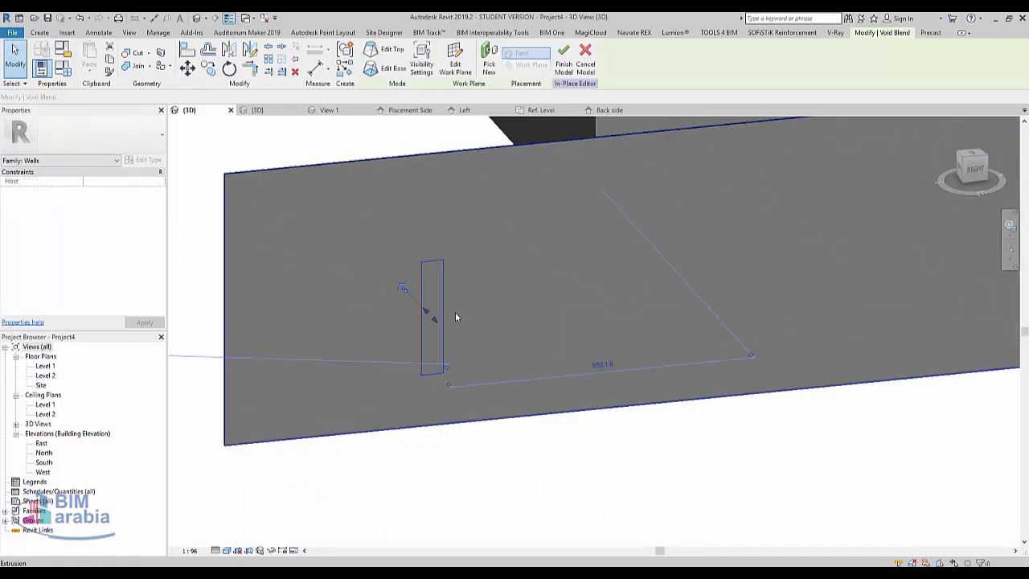
click(117, 183)
text(100)
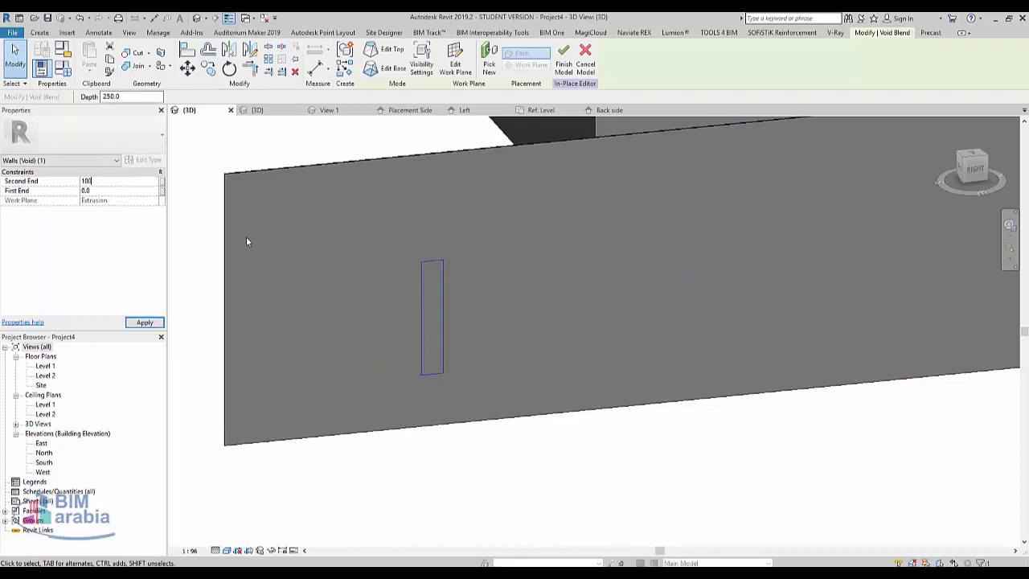
key(Return)
click(531, 488)
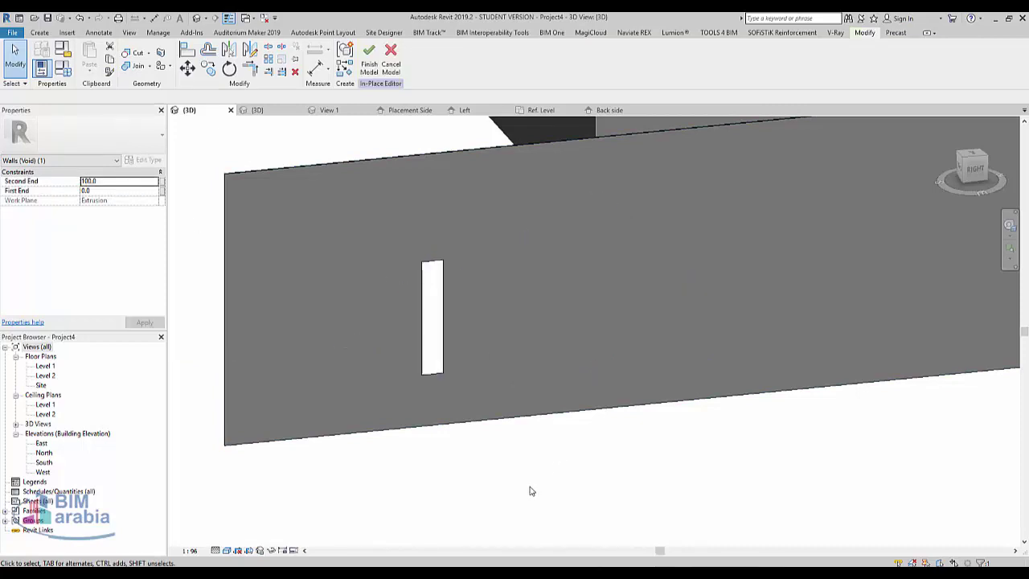
mouse_move(424, 326)
shift+middle_down()
mouse_move(563, 399)
mouse_move(677, 378)
mouse_move(415, 309)
shift+middle_up()
click(480, 342)
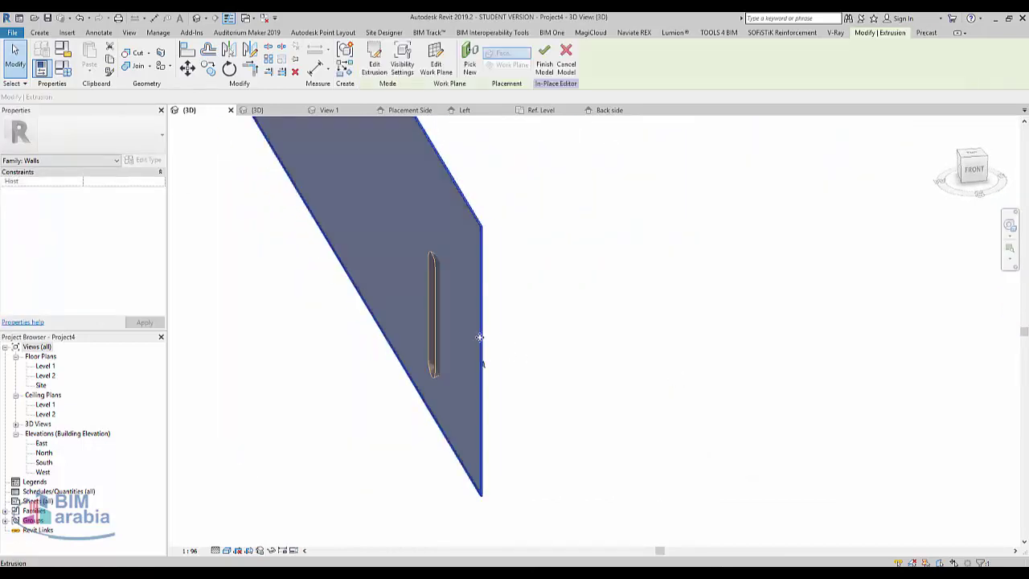
mouse_move(471, 390)
middle_down()
mouse_move(500, 439)
mouse_move(517, 420)
middle_up()
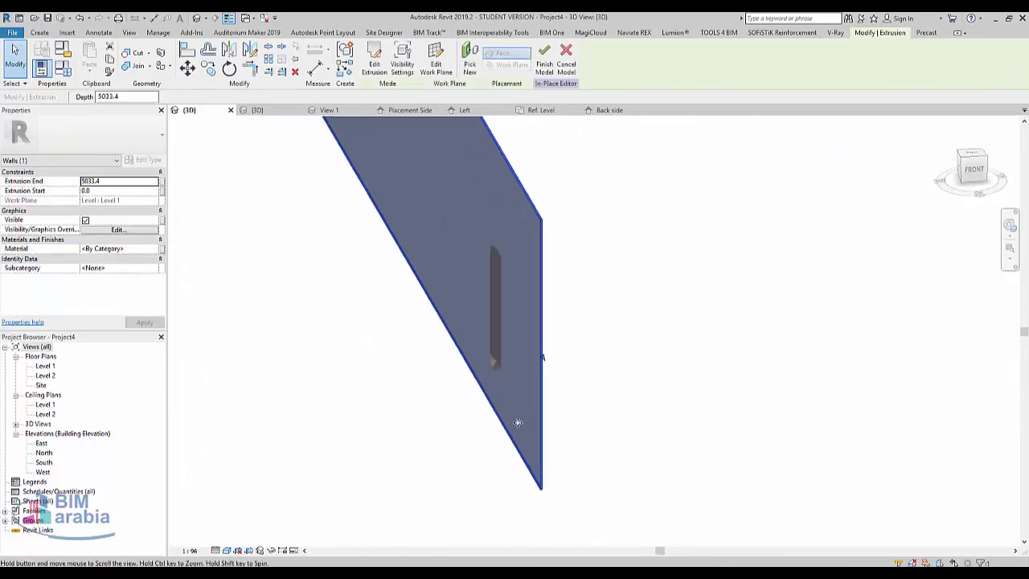
click(972, 169)
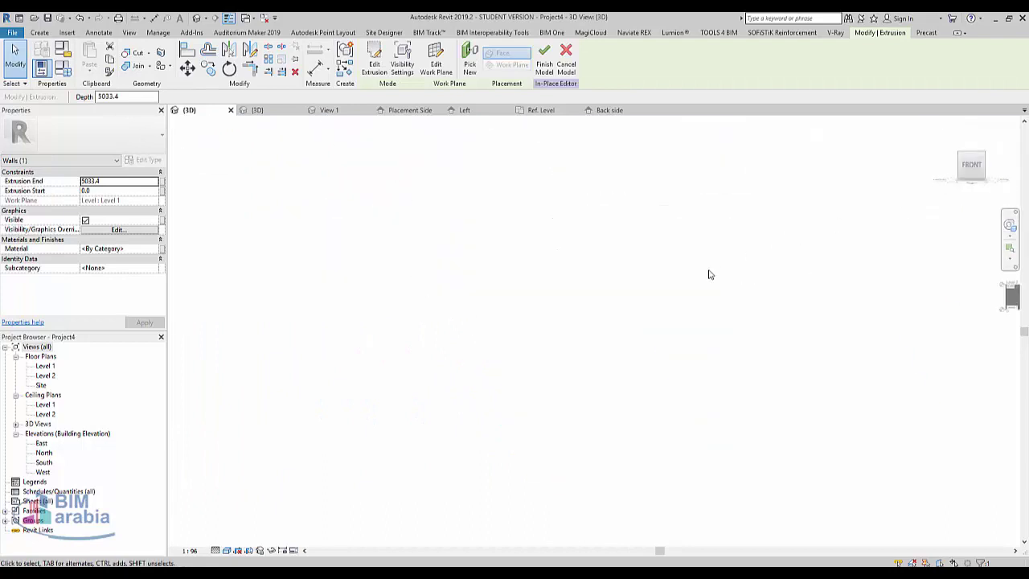
scroll(592, 337, up, 3)
scroll(615, 306, up, 5)
mouse_move(616, 306)
shift+middle_down()
mouse_move(474, 452)
mouse_move(551, 408)
shift+middle_up()
drag(533, 398, 524, 396)
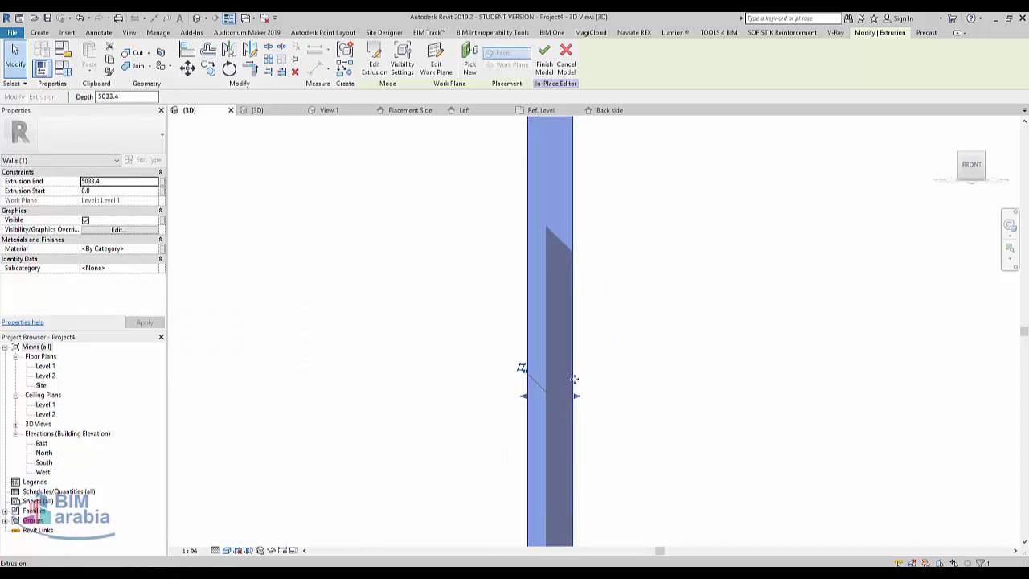
mouse_move(523, 367)
shift+middle_down()
mouse_move(551, 372)
mouse_move(424, 411)
mouse_move(718, 349)
mouse_move(358, 396)
shift+middle_up()
scroll(424, 410, up, 5)
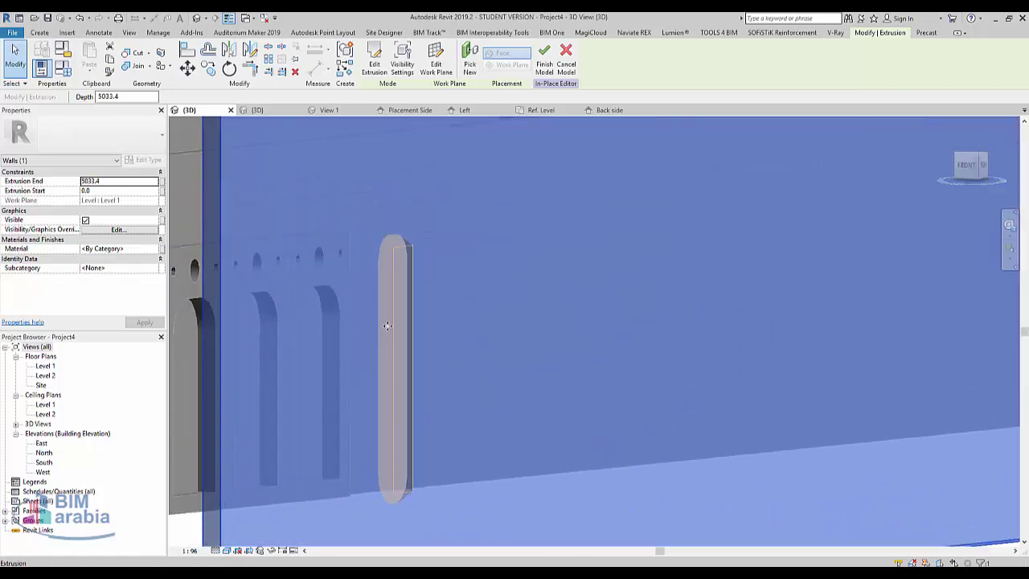
key(Escape)
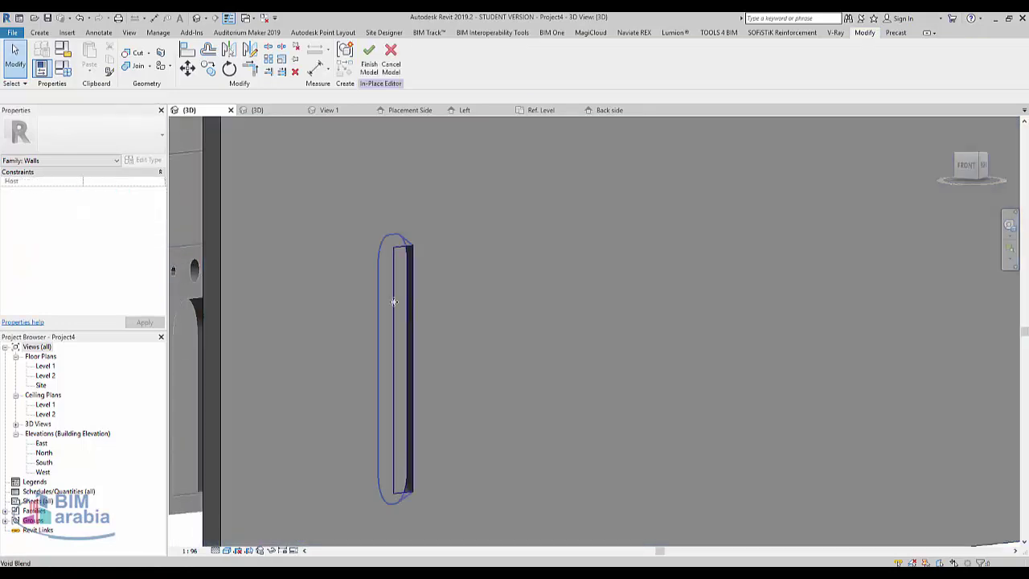
Step: Select the slot void and array it into 10 copies along the wall from the Right view
click(405, 301)
click(340, 305)
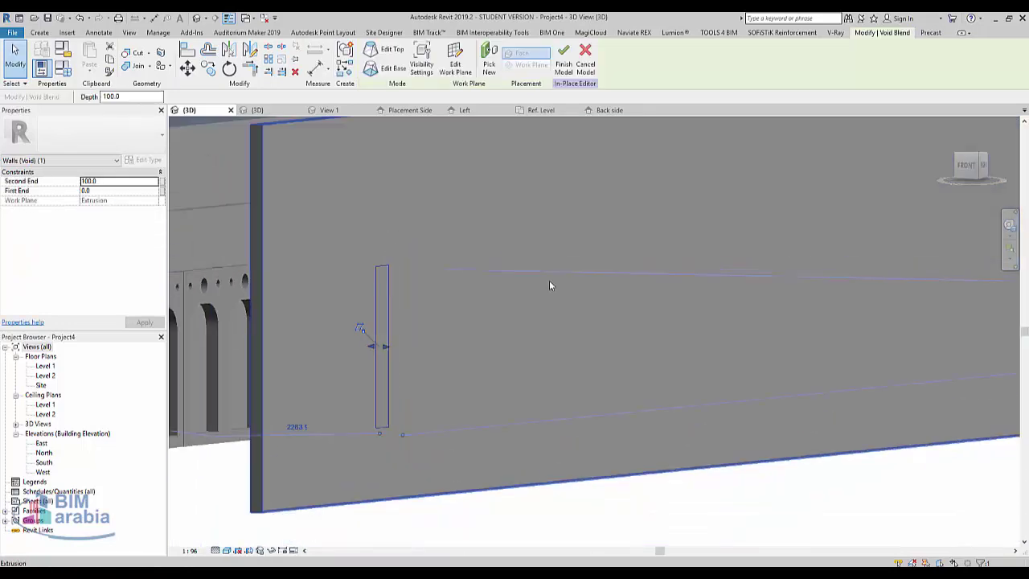
click(984, 166)
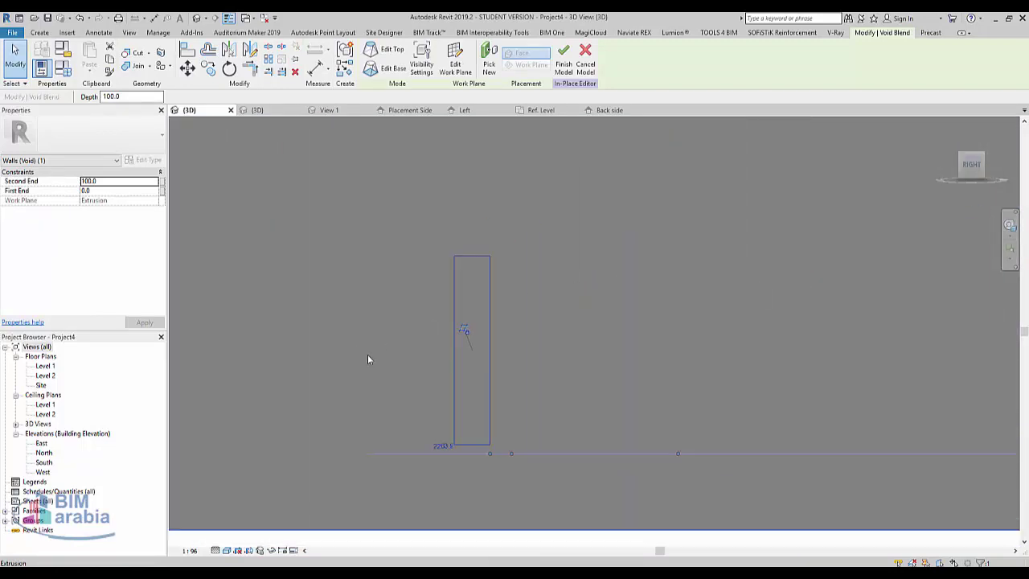
click(269, 61)
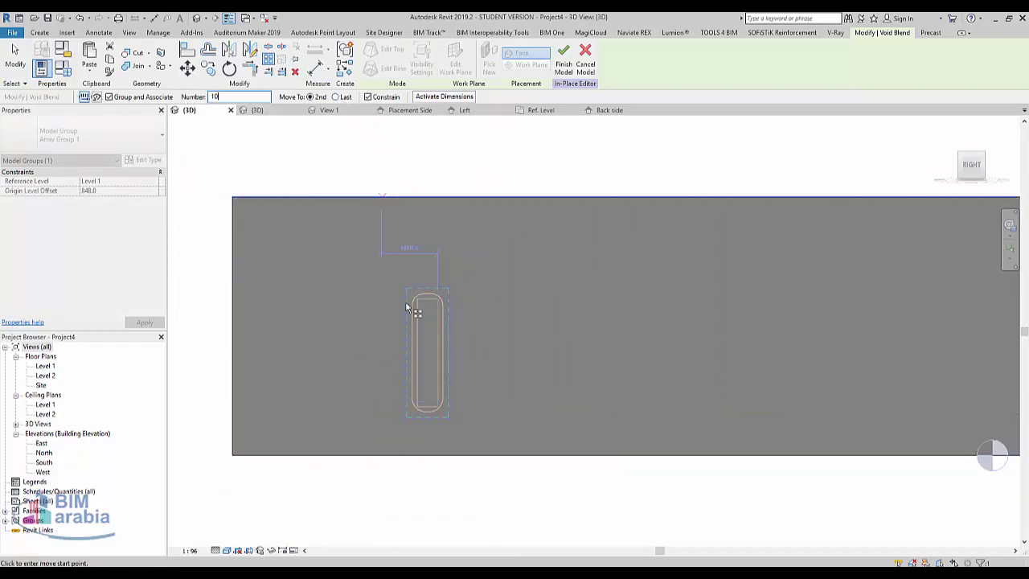
click(406, 417)
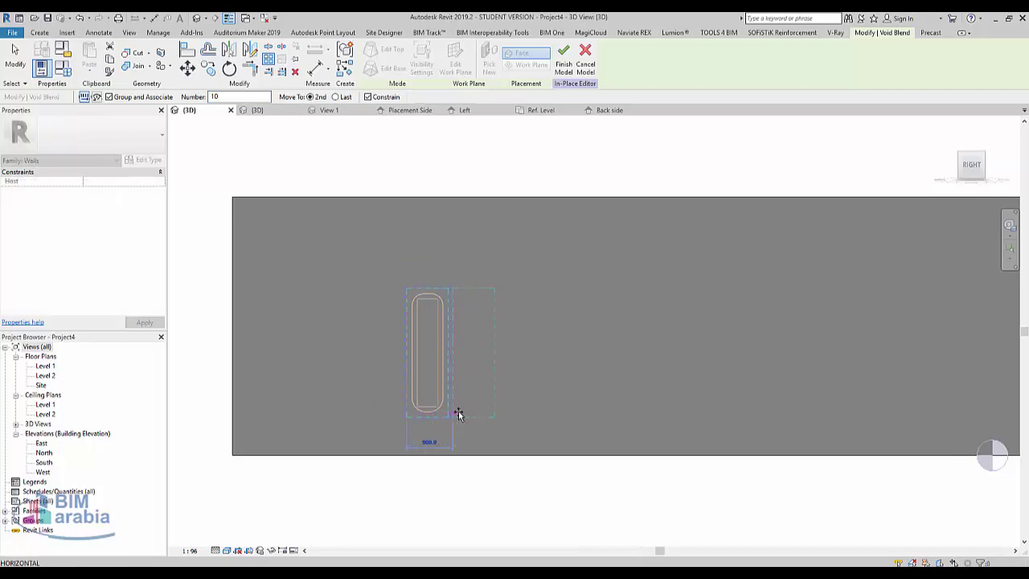
click(453, 414)
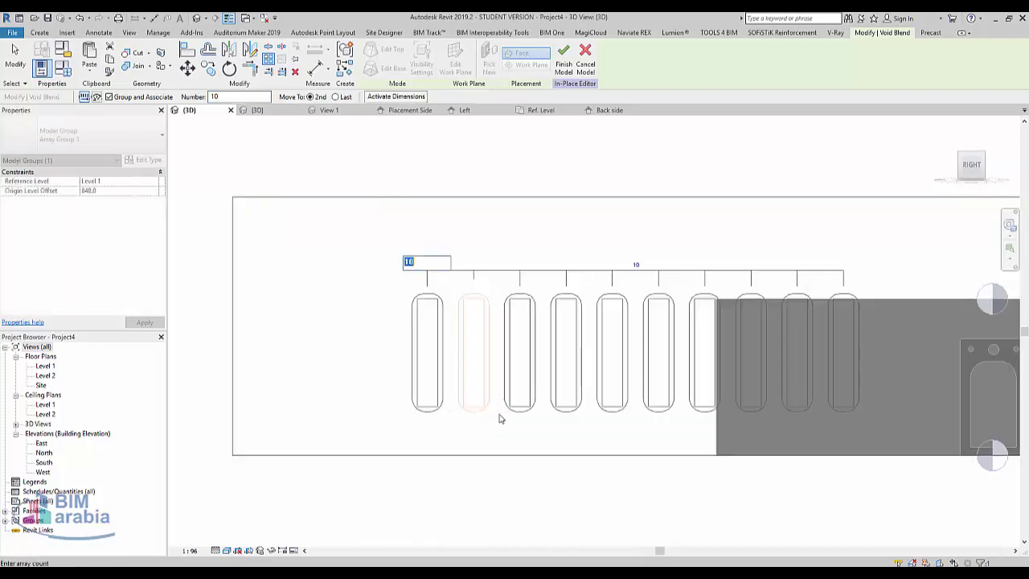
key(Return)
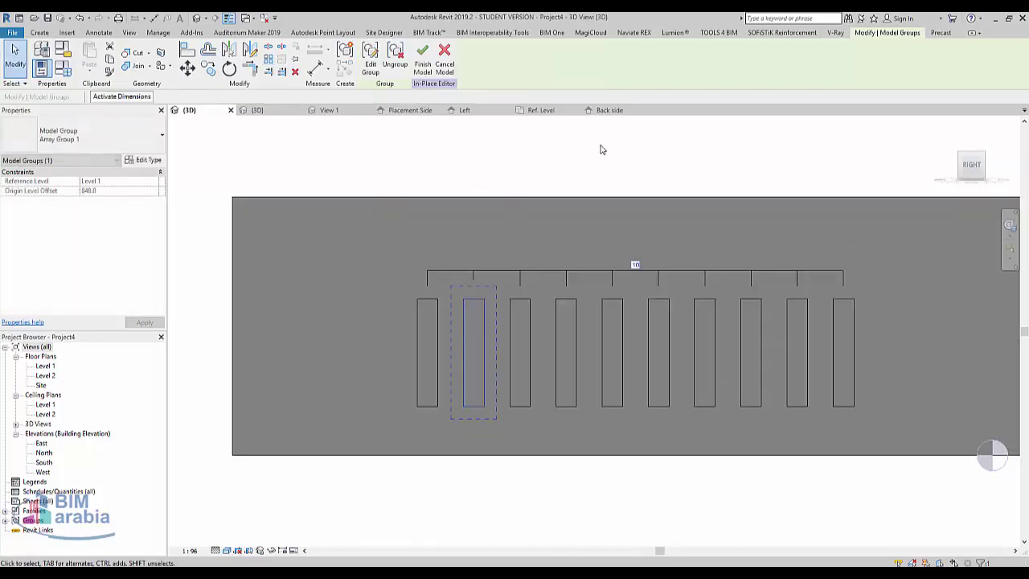
Step: Finish the in-place model, deleting the void that cuts nothing and dismissing the warning
click(432, 59)
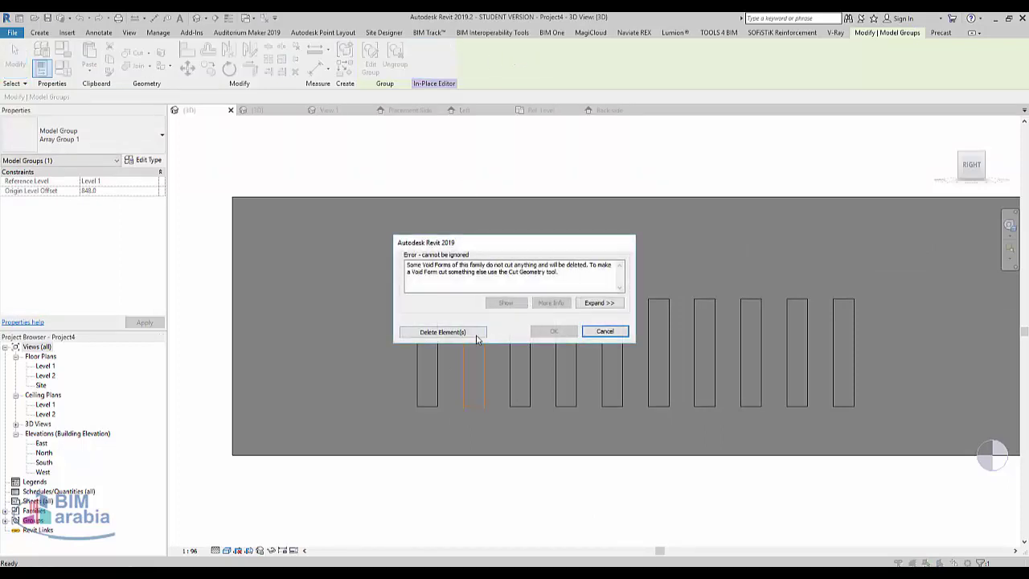
click(441, 336)
click(538, 332)
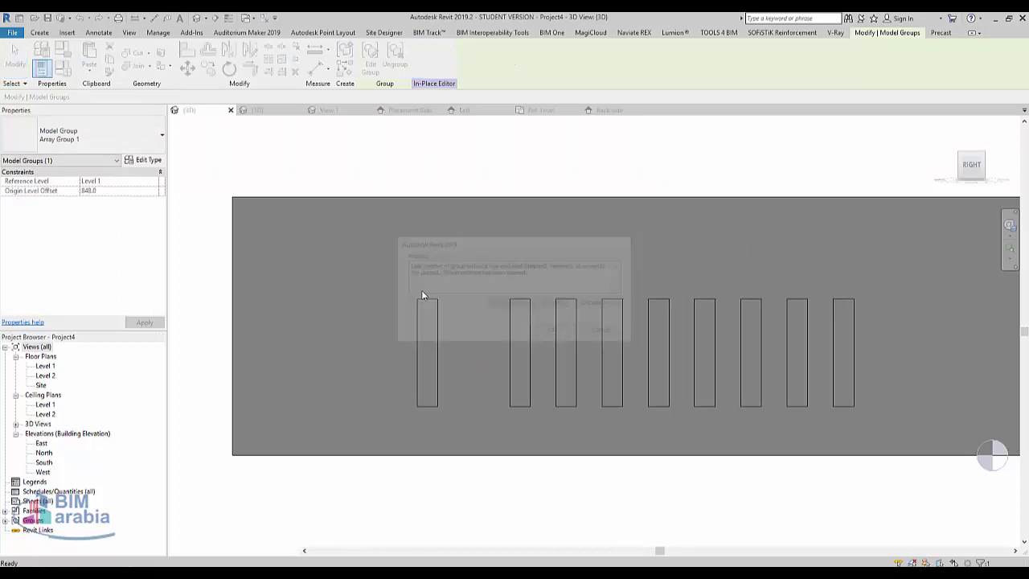
key(Escape)
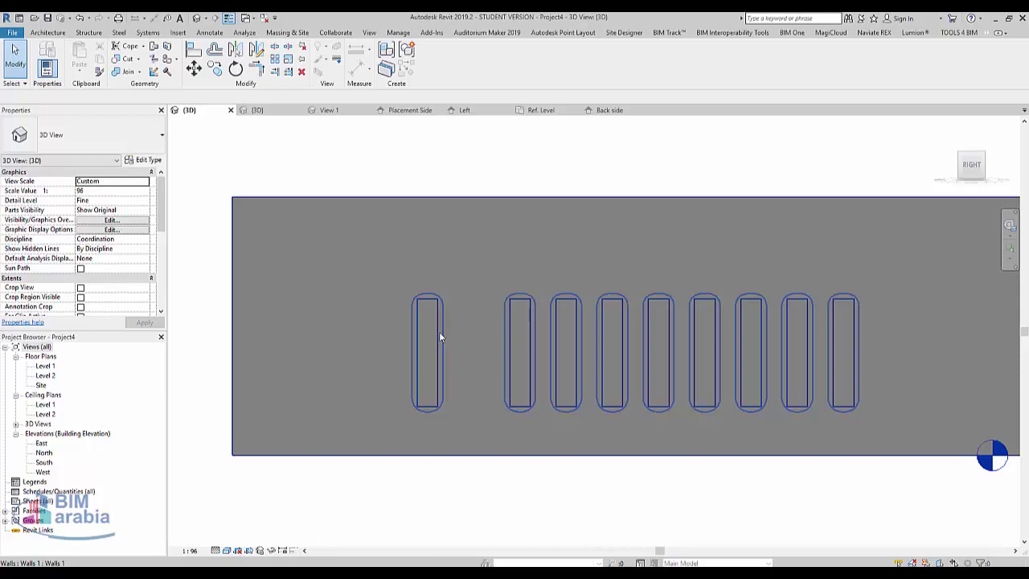
Step: Reopen the slotted wall for in-place editing
click(446, 317)
shift+middle_drag(492, 241, 407, 183)
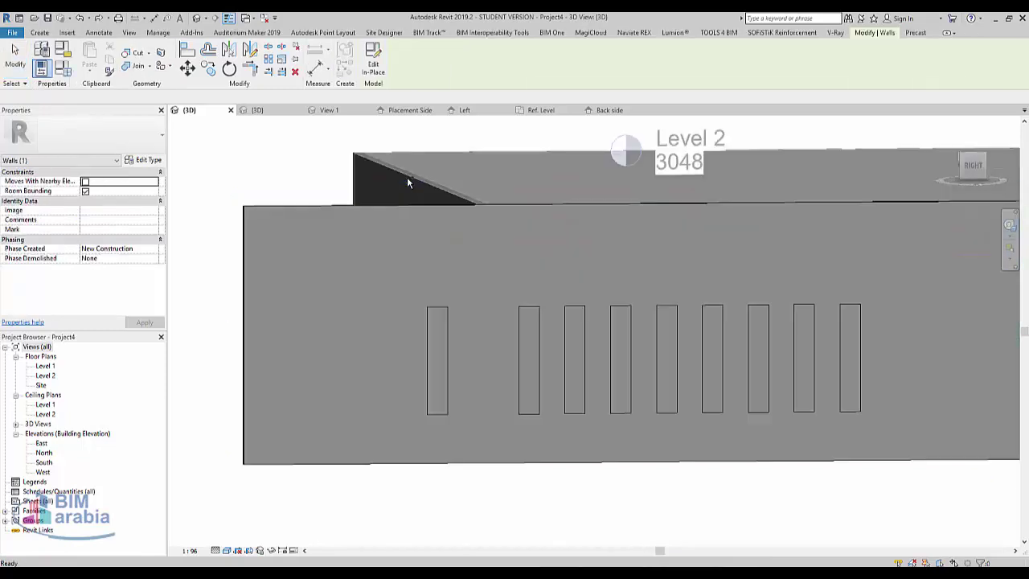
double_click(407, 184)
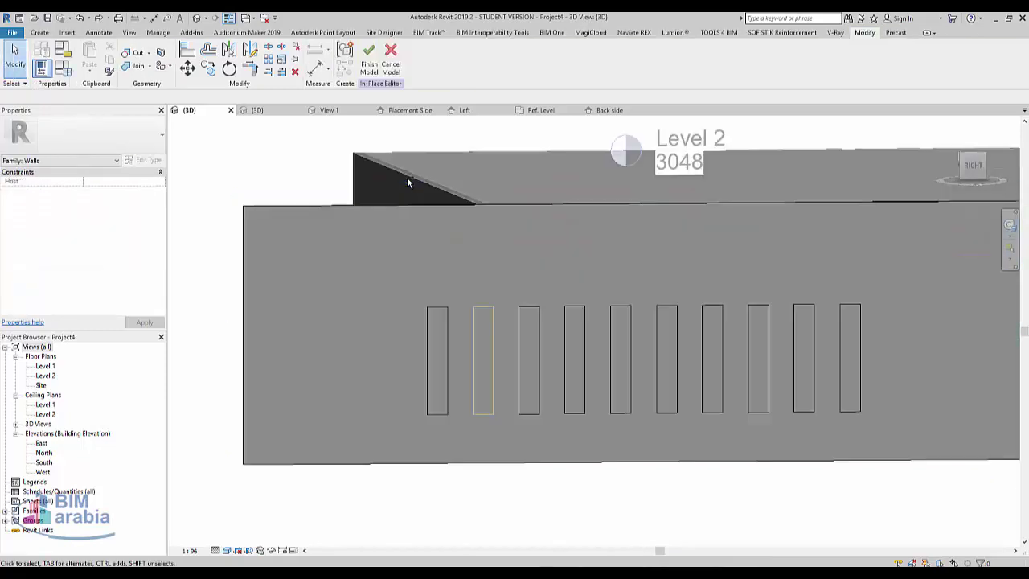
Step: Array the slot void into 10 copies spanning 12500 farther along the wall
click(429, 315)
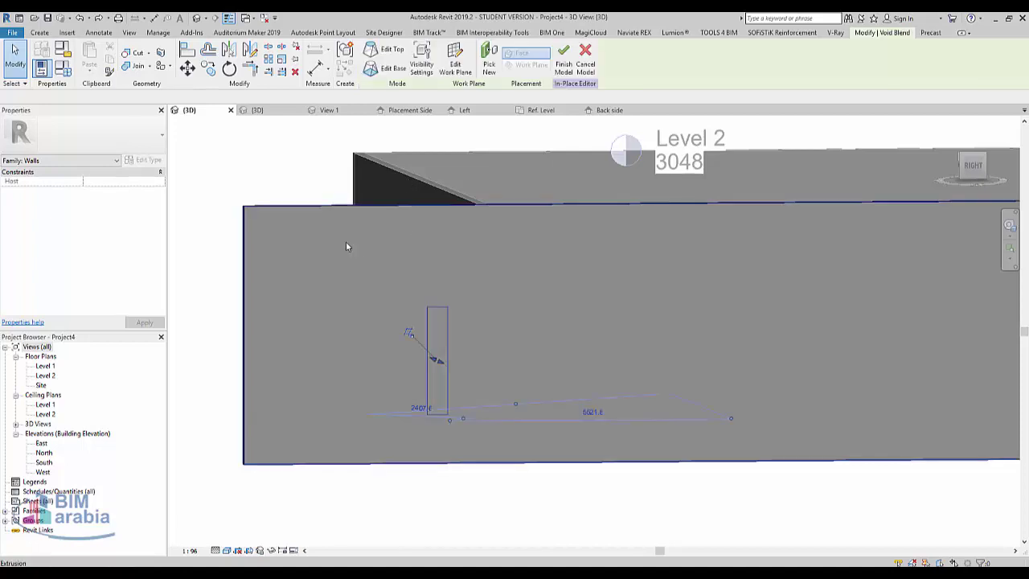
click(272, 62)
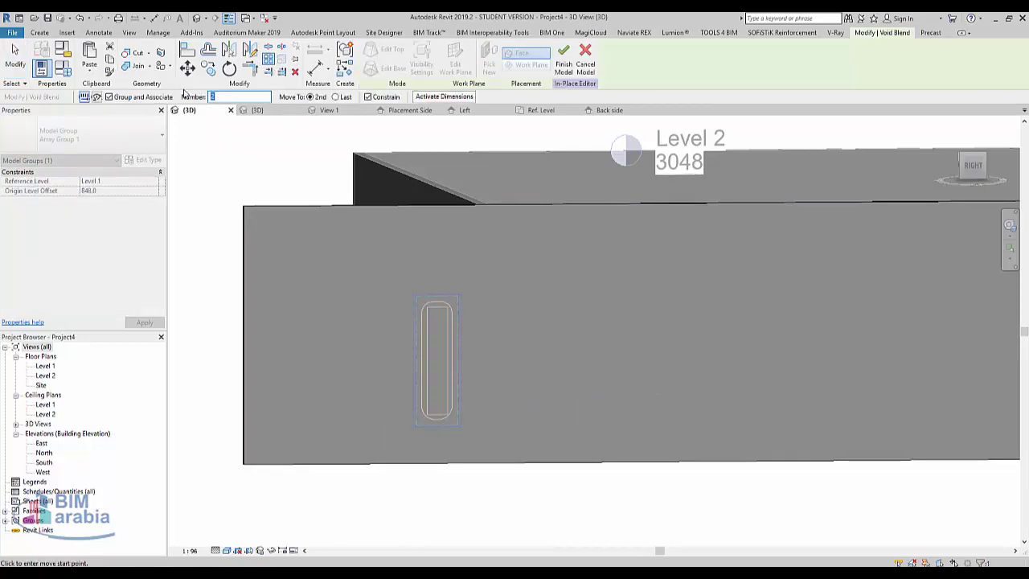
click(442, 419)
scroll(346, 390, down, 3)
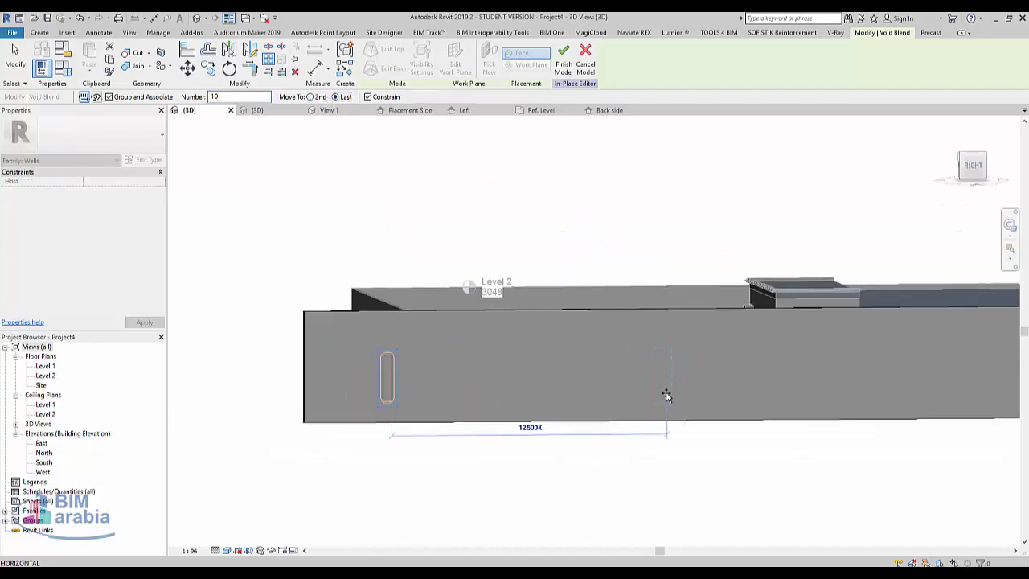
click(667, 393)
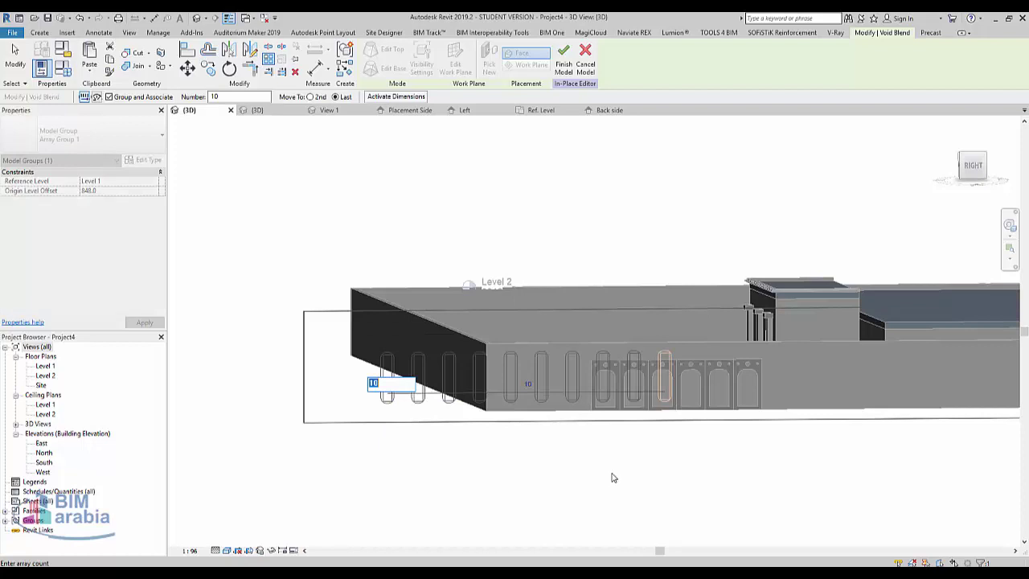
key(Return)
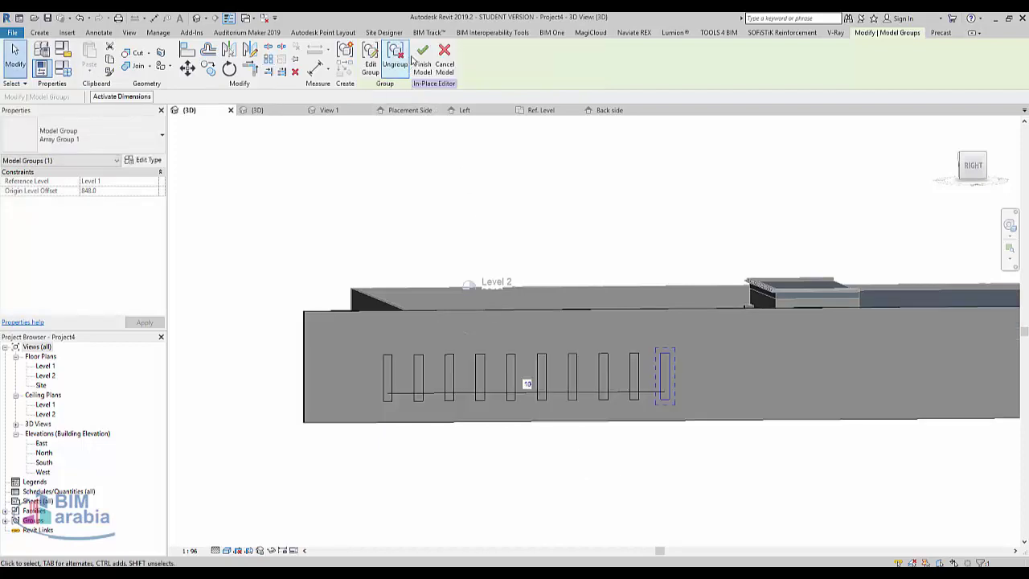
Step: Finish the model again, deleting the stray void, and orbit to an angled view
click(443, 158)
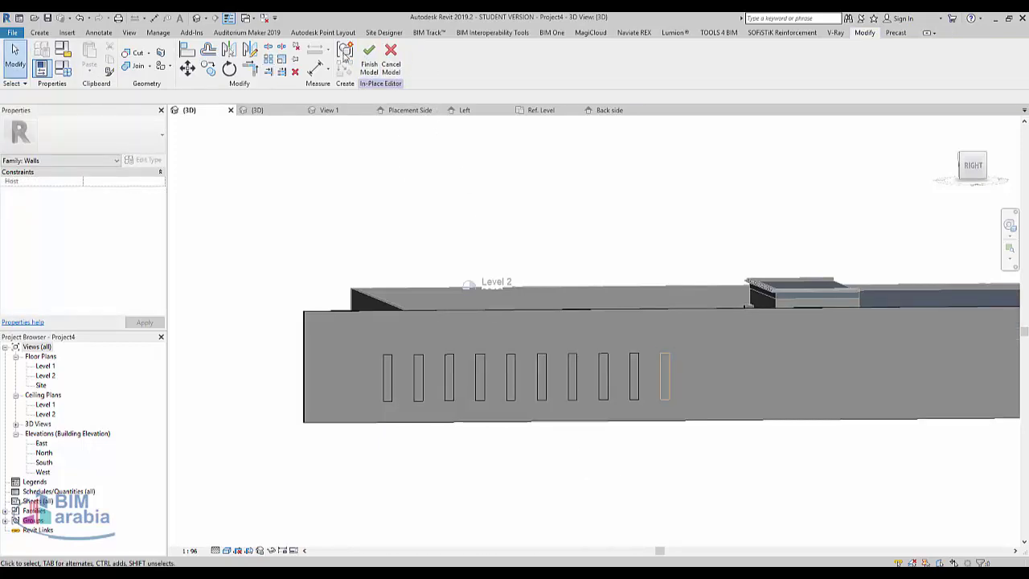
click(372, 56)
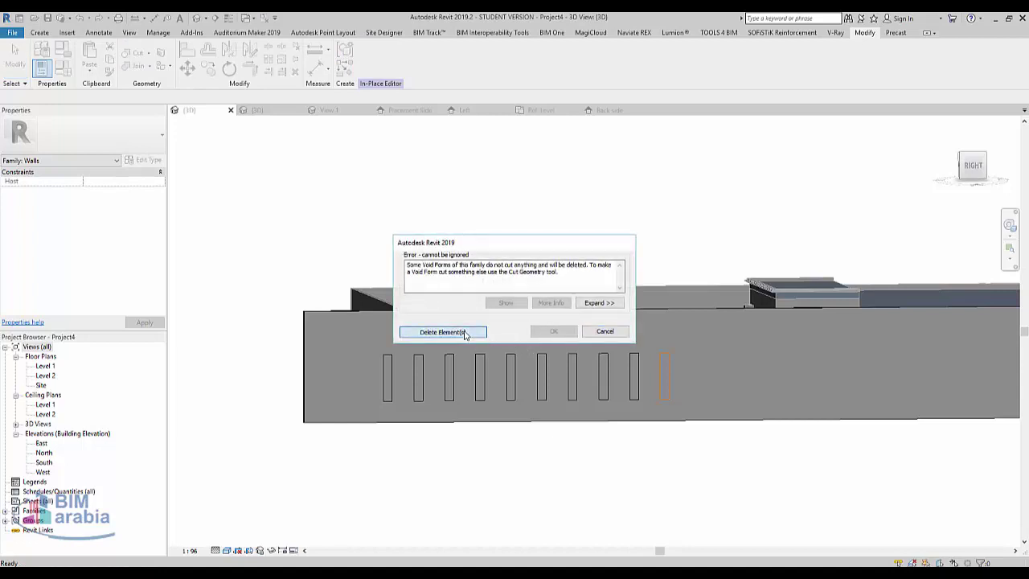
click(464, 332)
click(552, 332)
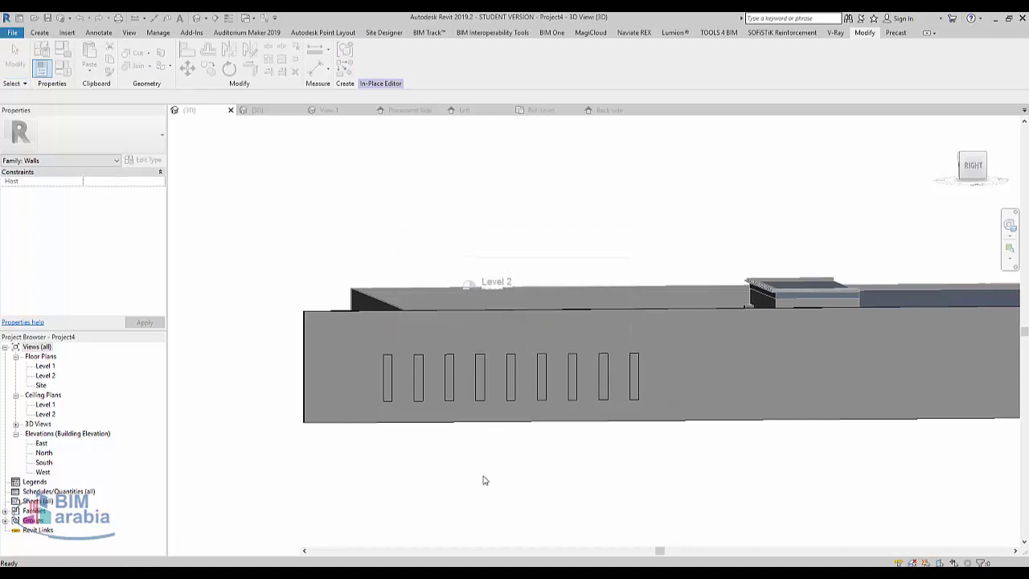
mouse_move(455, 459)
shift+middle_down()
mouse_move(487, 489)
mouse_move(620, 474)
shift+middle_up()
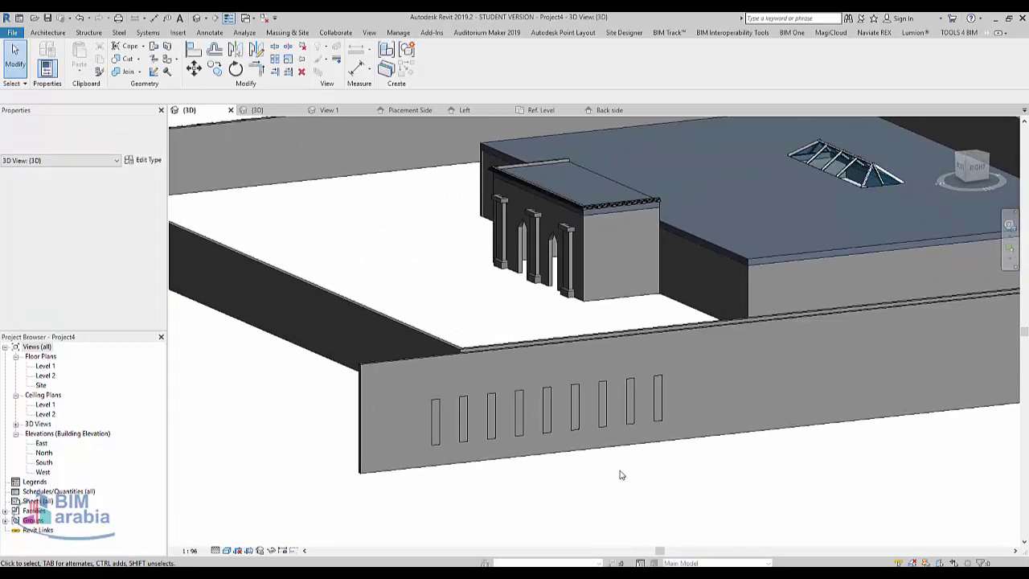
Step: Zoom in on the slotted wall, render the 3D view in Realistic style, and orbit around it
scroll(620, 475, up, 5)
mouse_move(466, 443)
shift+middle_down()
mouse_move(678, 436)
mouse_move(471, 437)
shift+middle_up()
scroll(471, 437, up, 3)
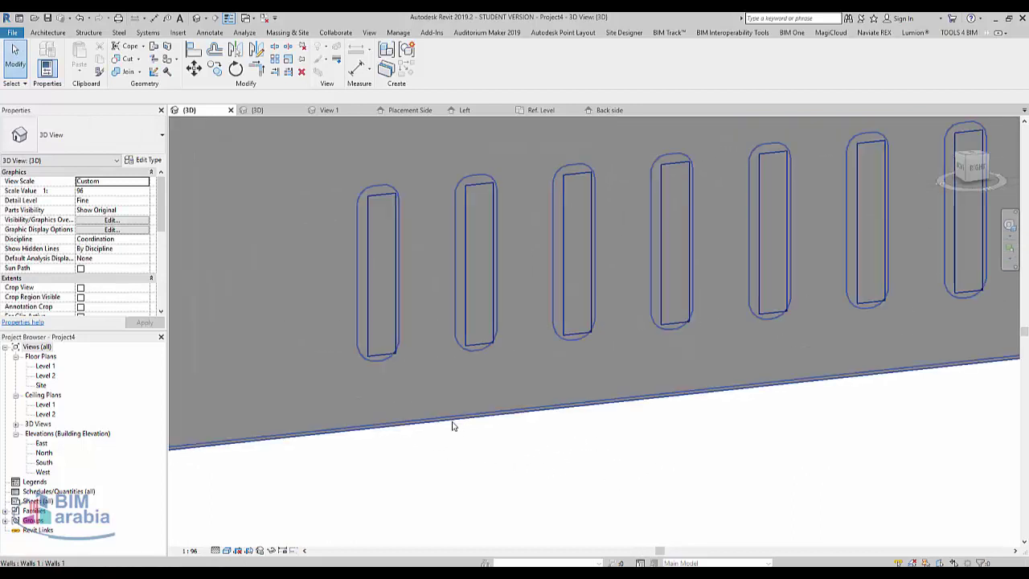
click(227, 551)
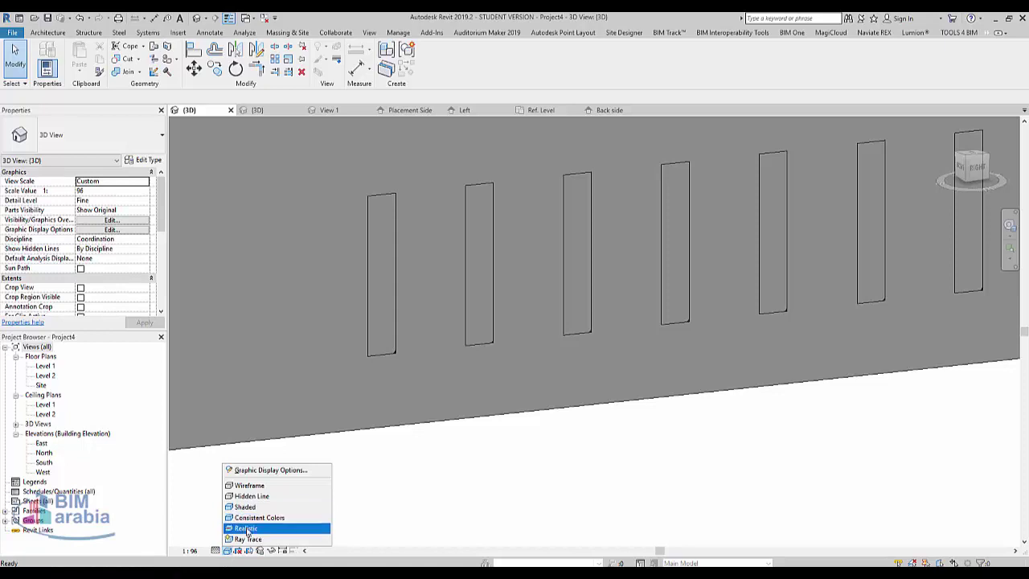
click(248, 532)
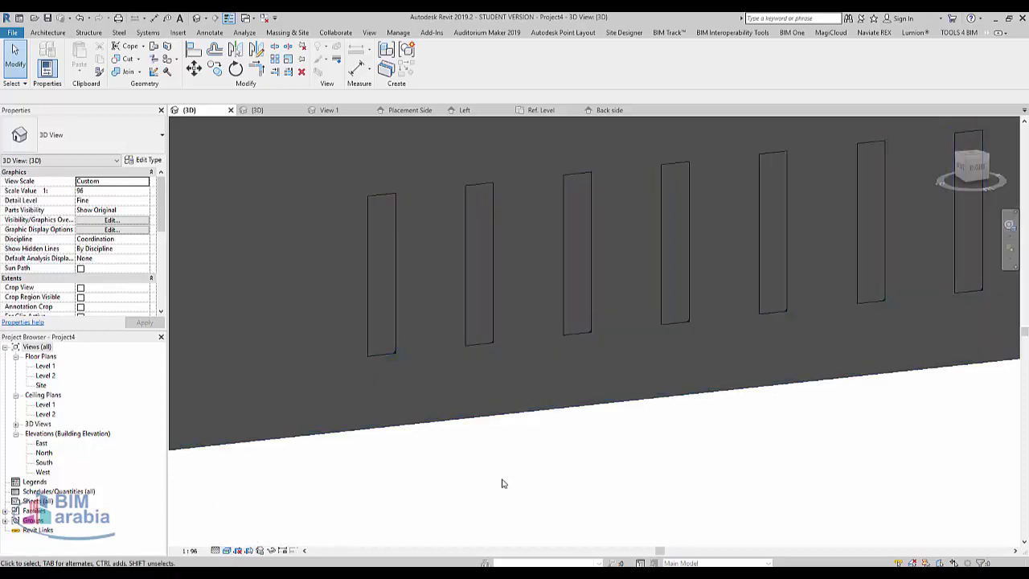
click(393, 238)
mouse_move(393, 241)
shift+middle_down()
mouse_move(444, 368)
mouse_move(453, 367)
mouse_move(422, 388)
shift+middle_up()
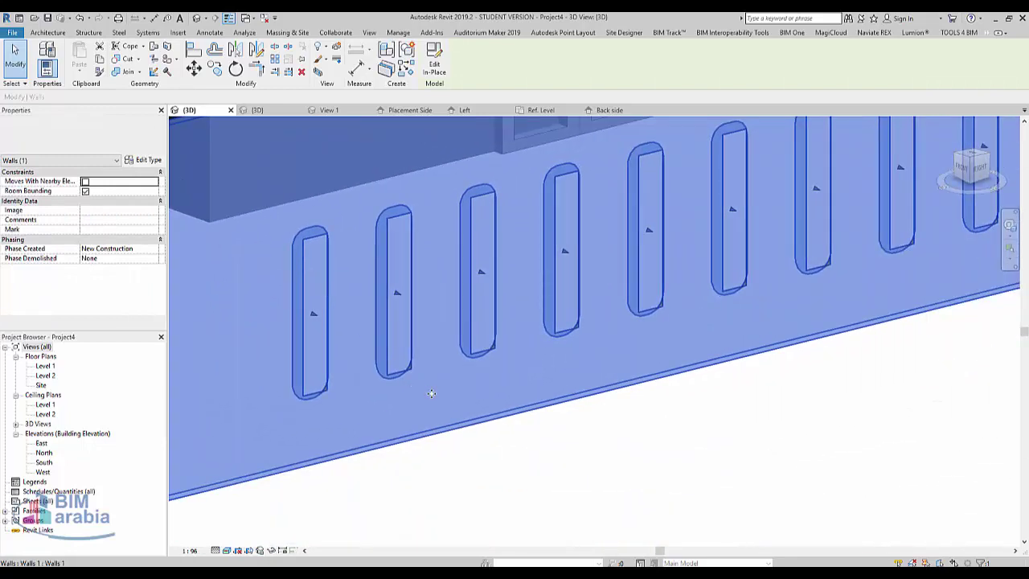
Step: Select the array group of slot voids and enter Edit Group
scroll(432, 393, down, 5)
click(381, 366)
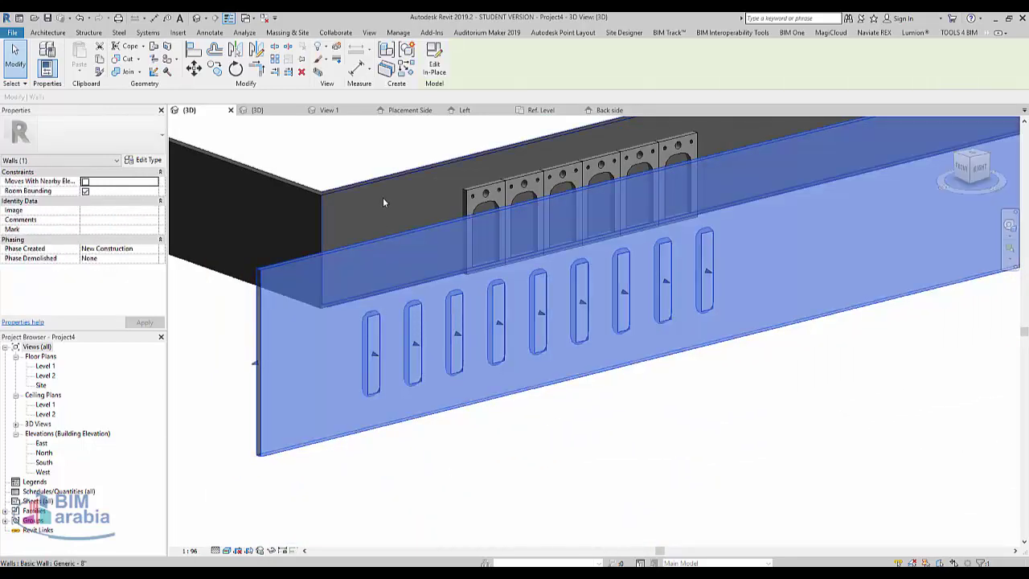
key(Escape)
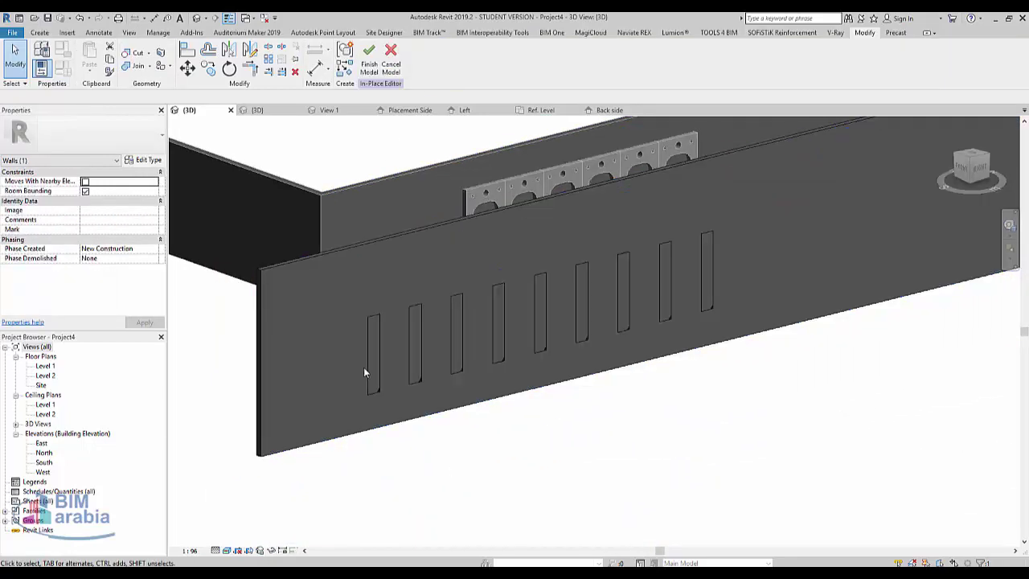
click(365, 364)
scroll(356, 273, up, 3)
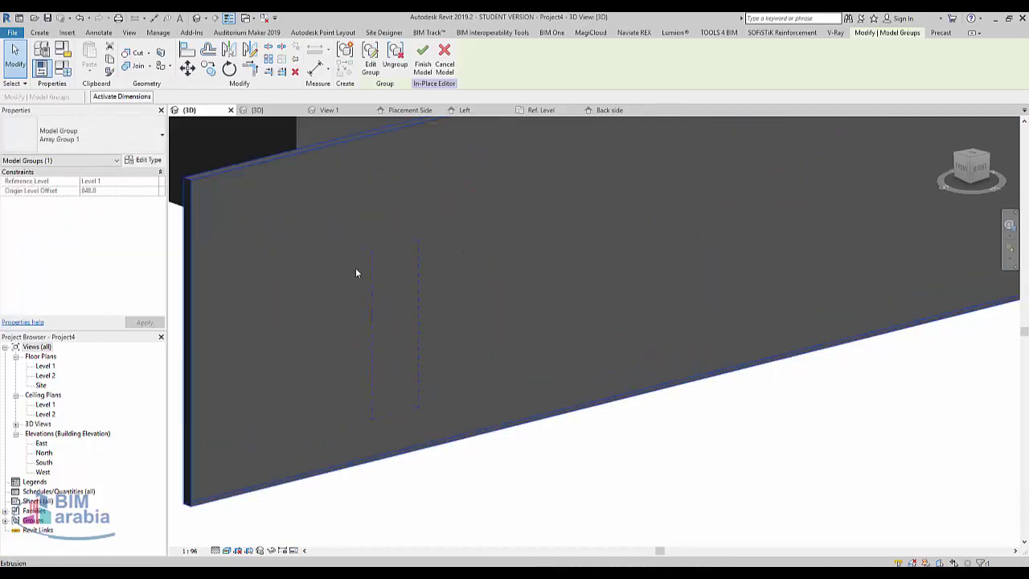
click(370, 68)
Step: Select the slot void blend and orbit to inspect it along the wall
click(382, 345)
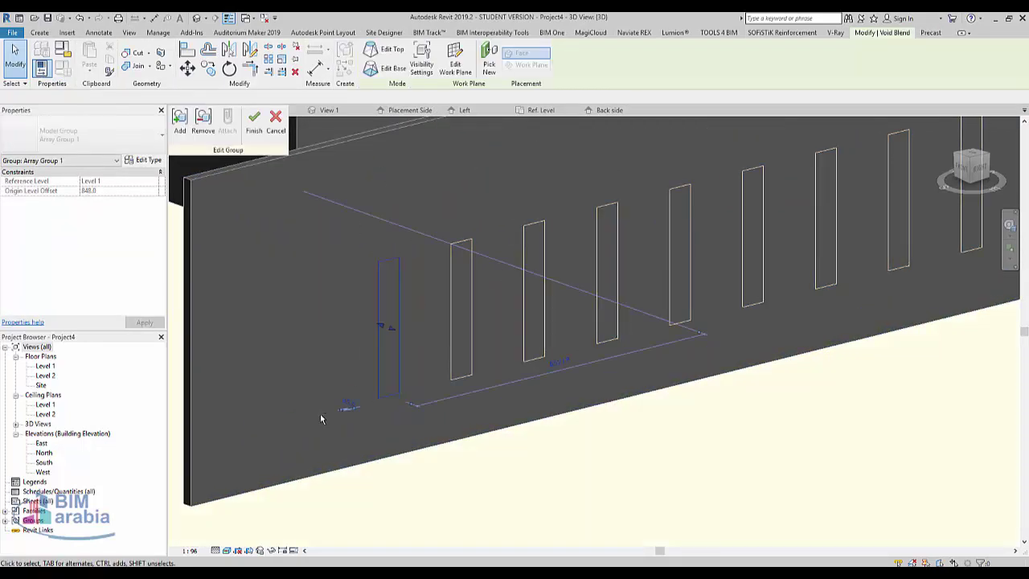
mouse_move(320, 413)
shift+middle_down()
mouse_move(450, 482)
mouse_move(372, 333)
mouse_move(422, 455)
mouse_move(310, 447)
mouse_move(298, 237)
shift+middle_up()
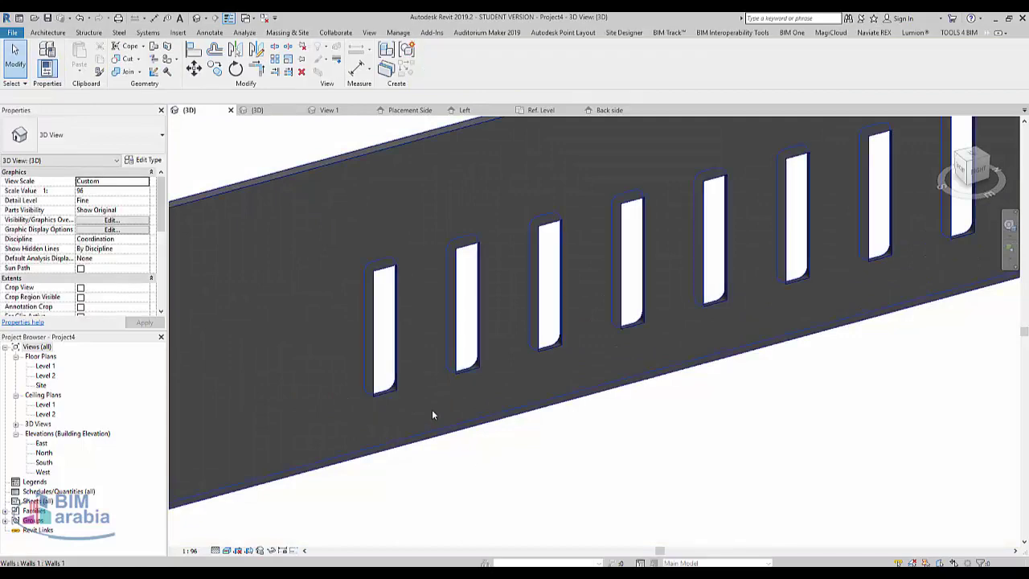
mouse_move(432, 422)
shift+middle_down()
mouse_move(581, 411)
mouse_move(787, 329)
mouse_move(528, 412)
mouse_move(580, 323)
shift+middle_up()
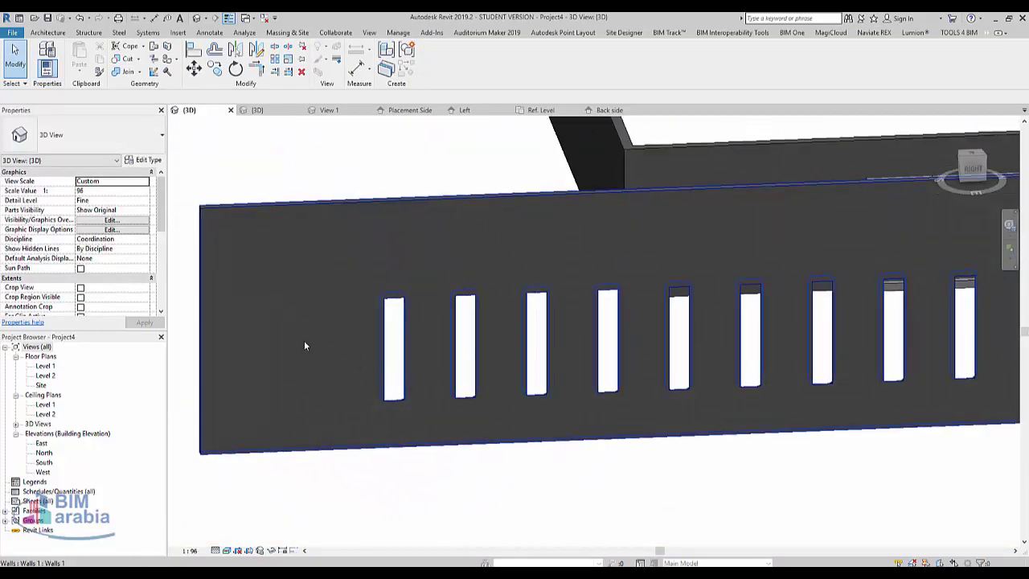
scroll(339, 329, down, 3)
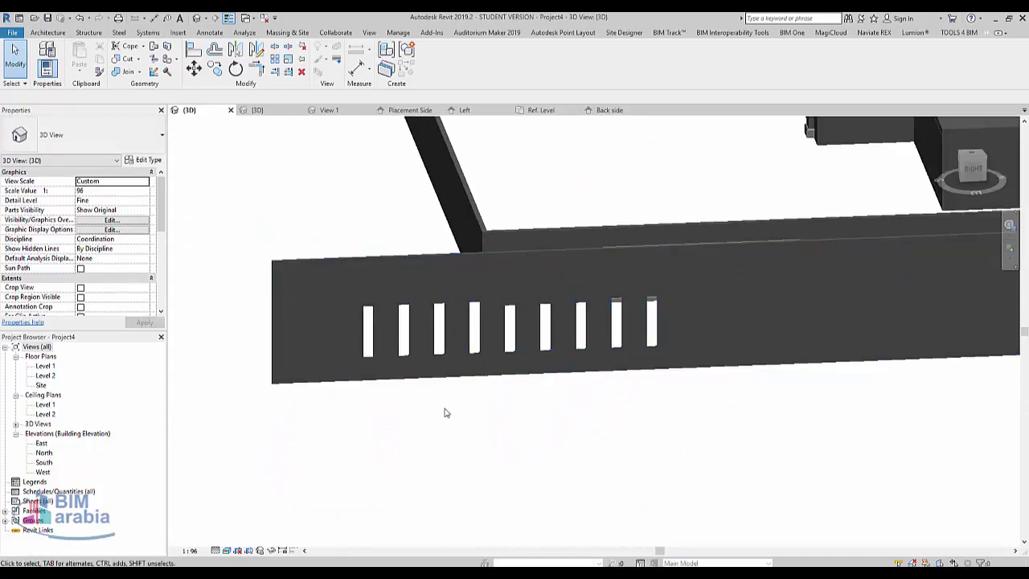